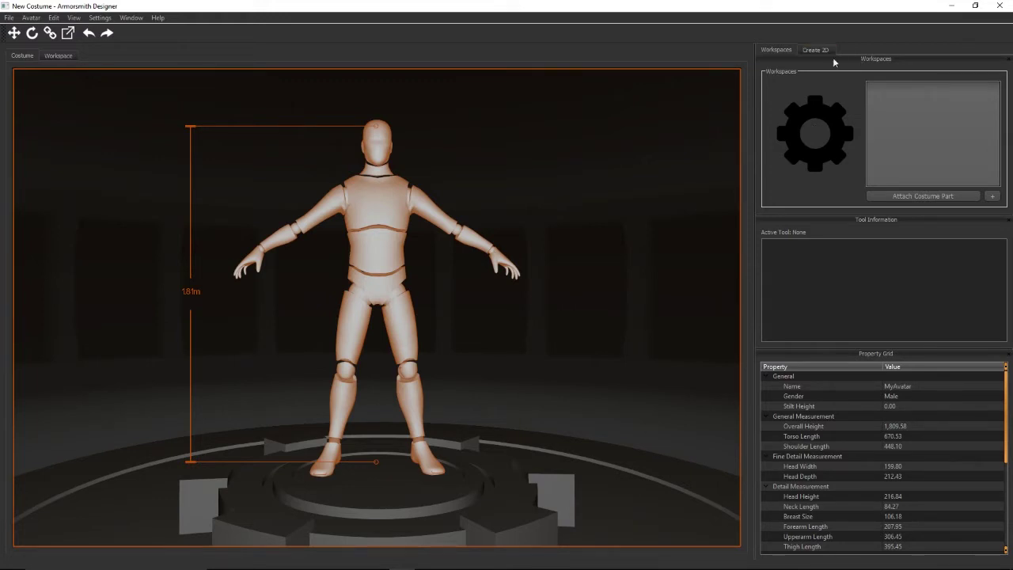
Dock the Workspaces panel below the costume viewport, and return it to its original place beside the Create 2D panel.
left_click_drag(847, 58, 460, 535)
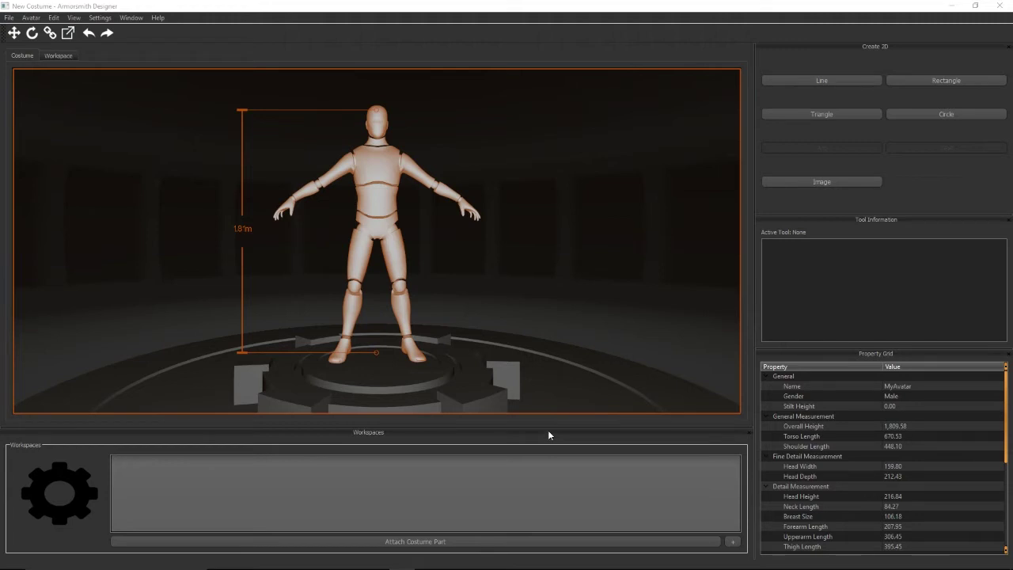
left_click_drag(547, 429, 849, 93)
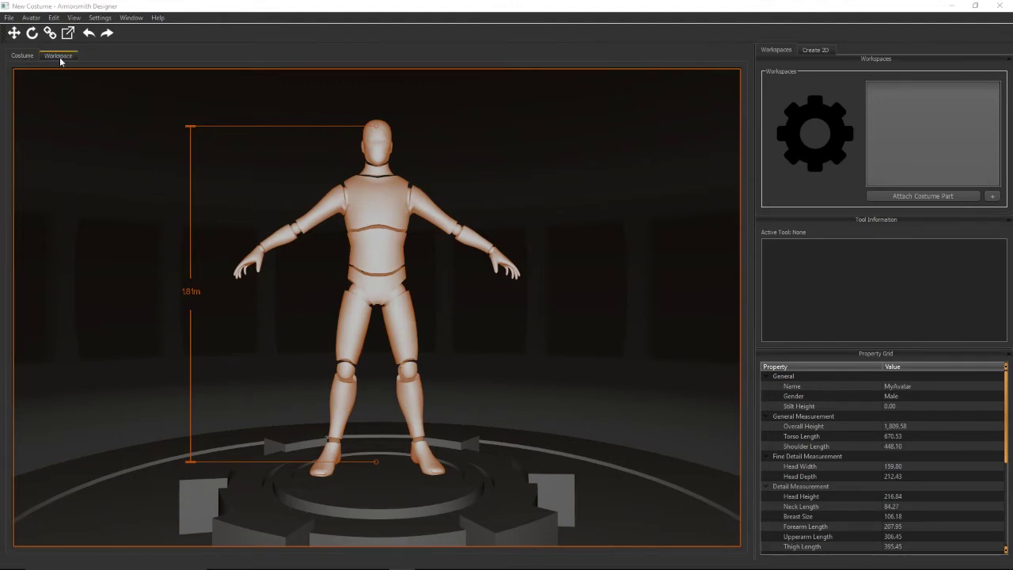
left_click(22, 57)
left_click_drag(1006, 432, 917, 366)
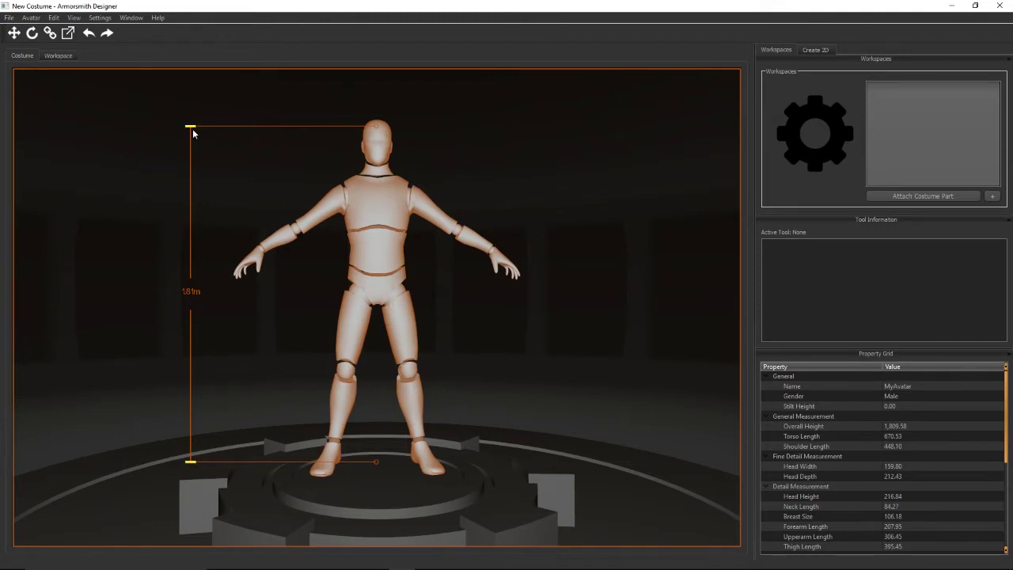
Resize the avatar to about 1.80 m overall height, and shorten its thighs to about 25.6 cm.
left_click_drag(192, 133, 194, 169)
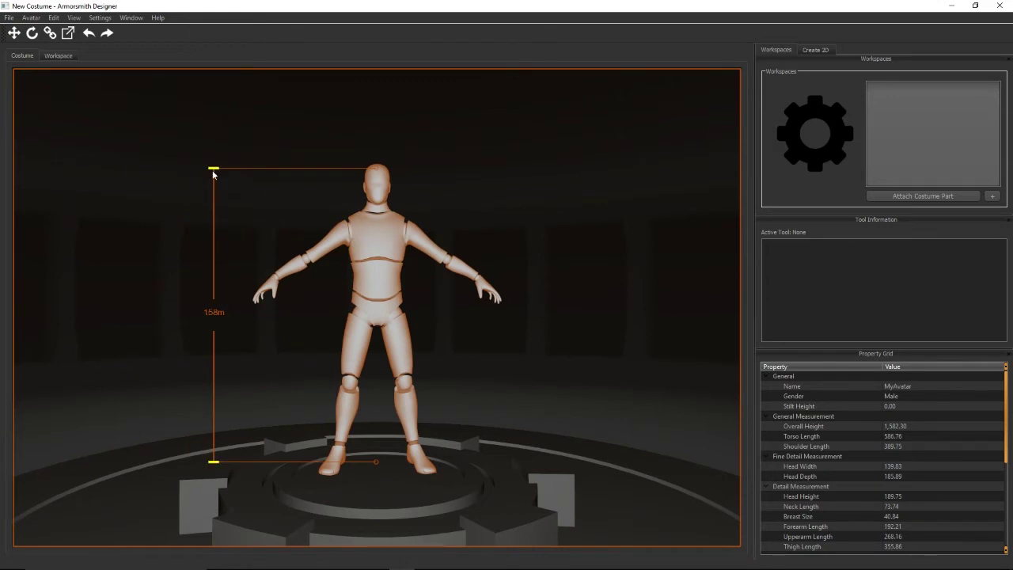
left_click_drag(213, 167, 217, 126)
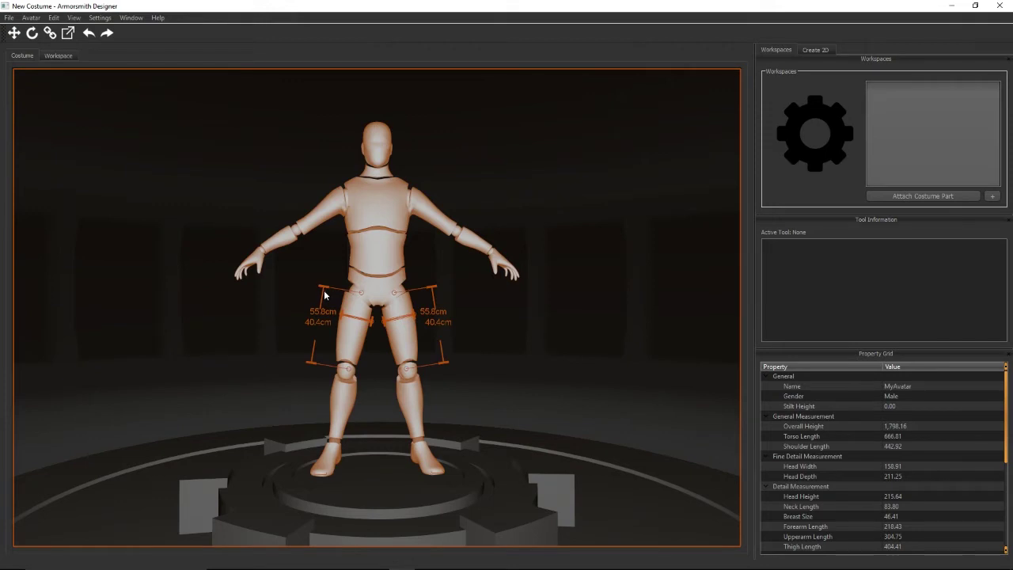
left_click(353, 324)
left_click(324, 340)
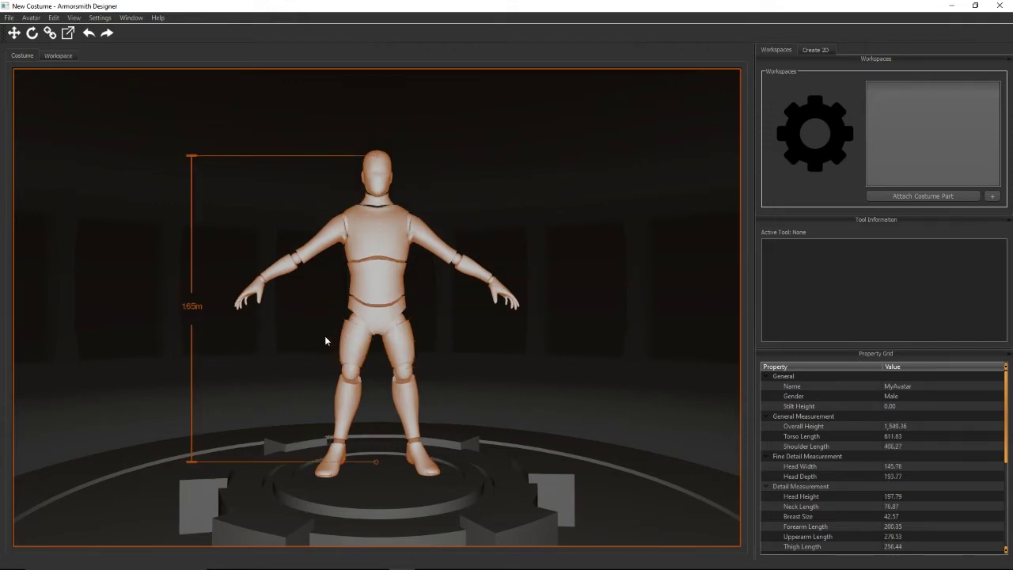
Lengthen the avatar's upper arms to about 46.9 cm, and increase their circumference to make them bulkier.
left_click(434, 246)
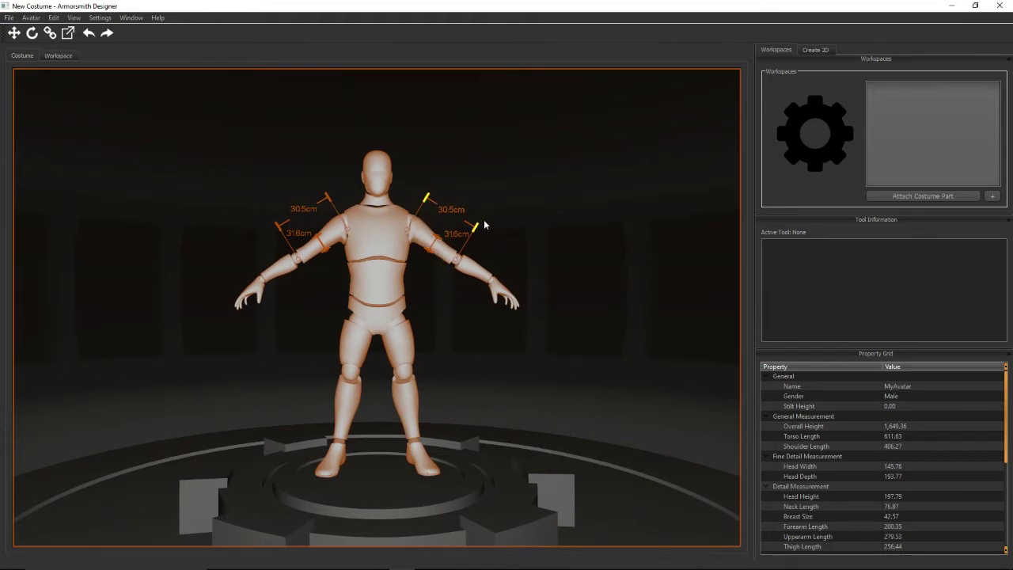
mouse_move(482, 235)
left_mouse_down()
mouse_move(518, 259)
mouse_move(486, 236)
mouse_move(499, 245)
left_mouse_up()
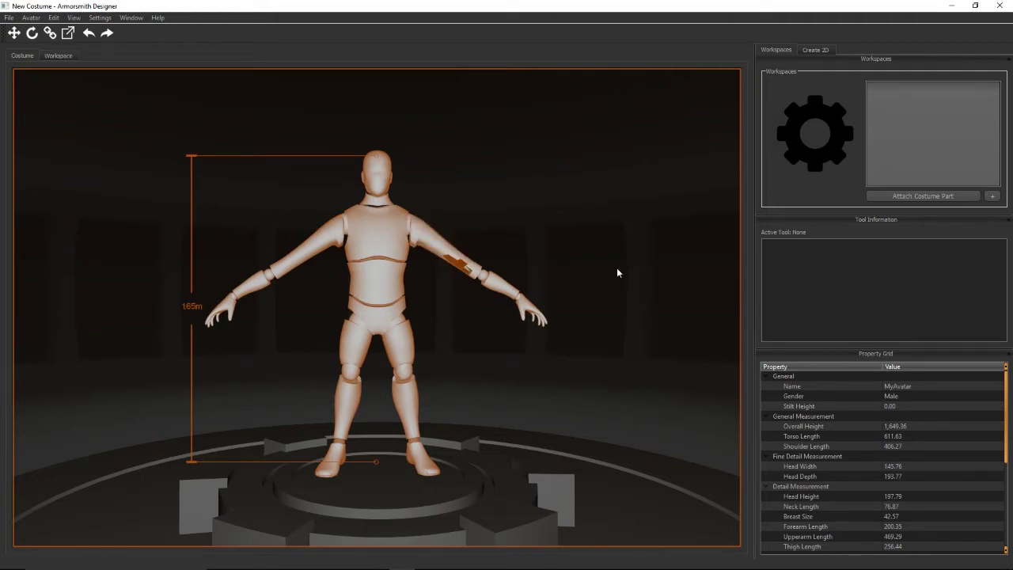
mouse_move(451, 249)
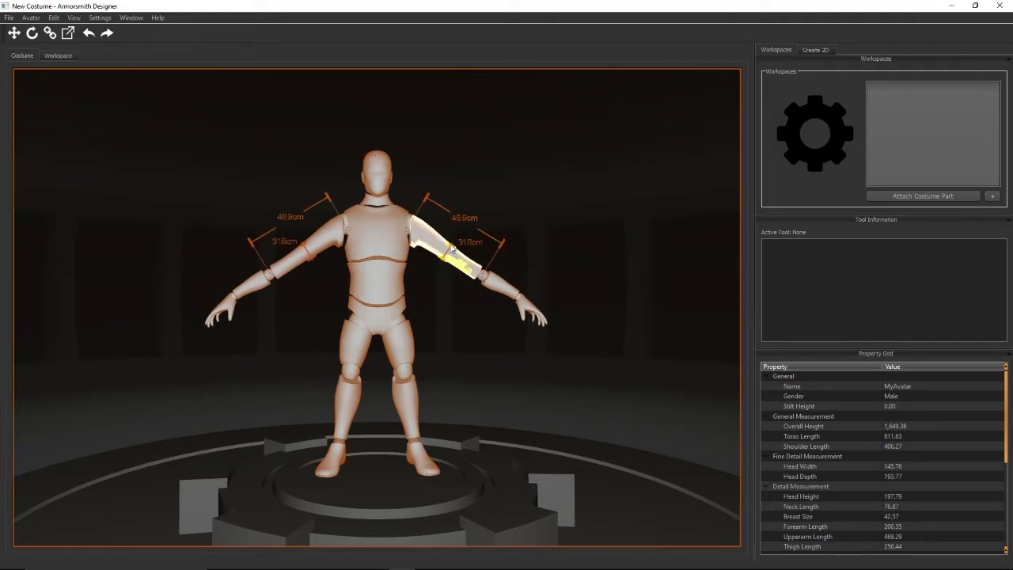
left_click_drag(453, 249, 456, 244)
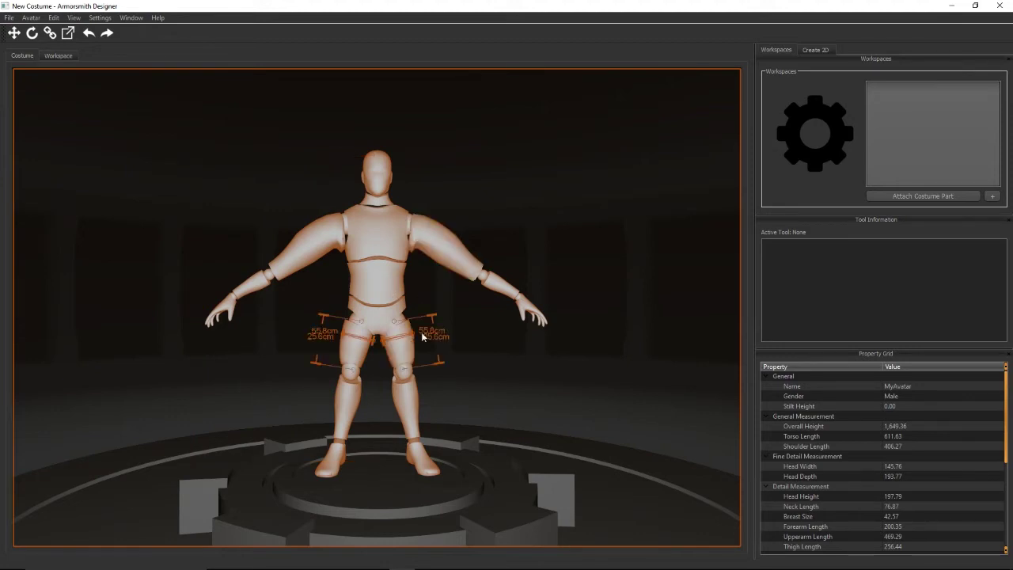
Slim the circumference of the avatar's thighs, and widen its shoulder length to about 565 mm.
left_click_drag(419, 335, 409, 336)
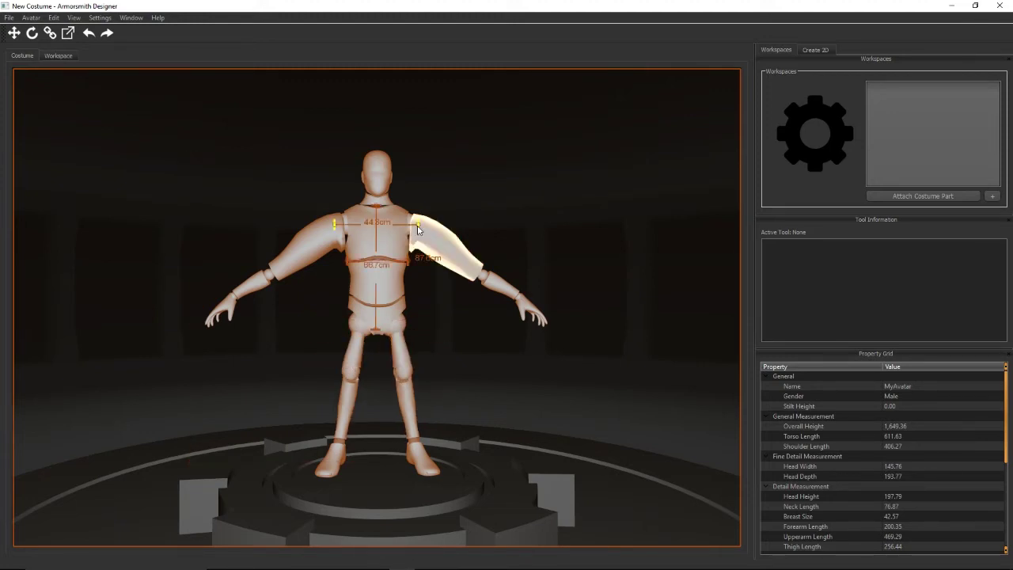
left_click_drag(418, 227, 431, 228)
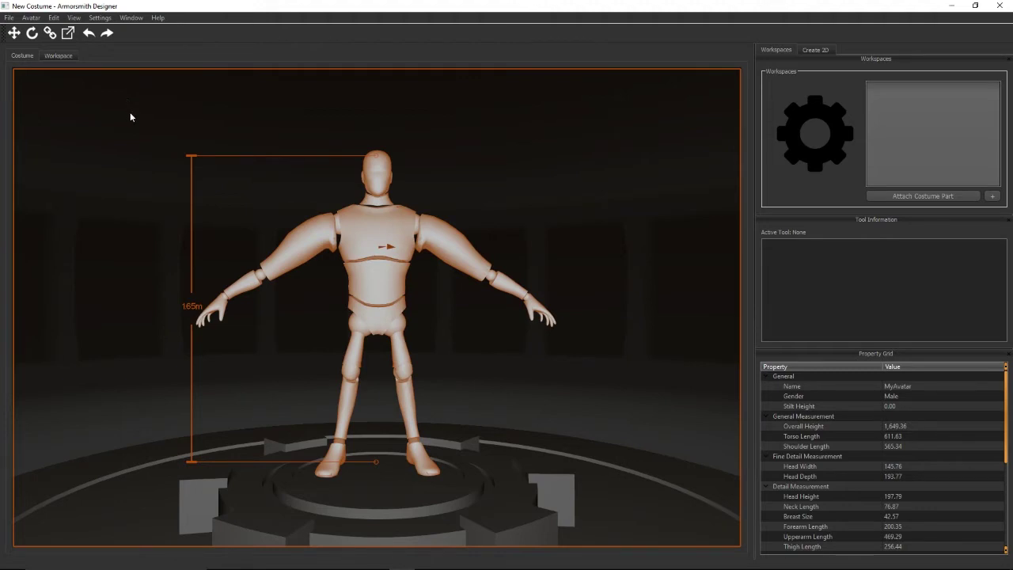
Replace the reshaped avatar with a new avatar at default proportions.
left_click(29, 19)
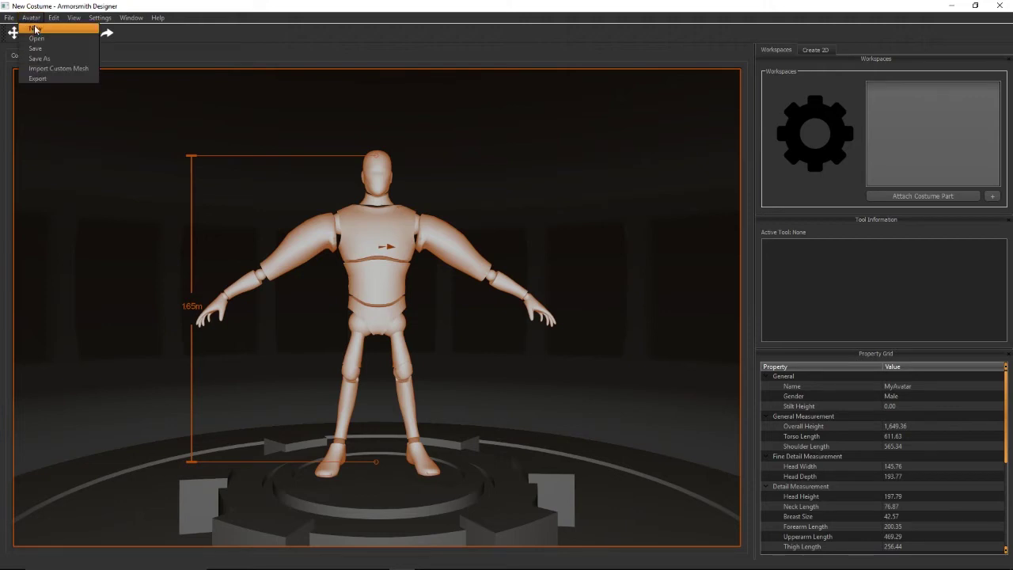
left_click(35, 29)
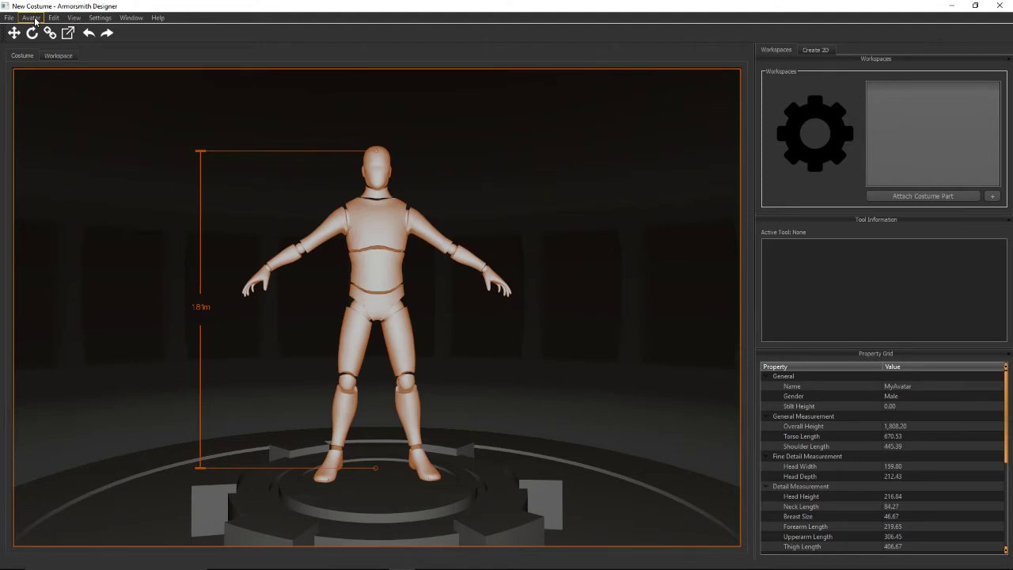
left_click(35, 21)
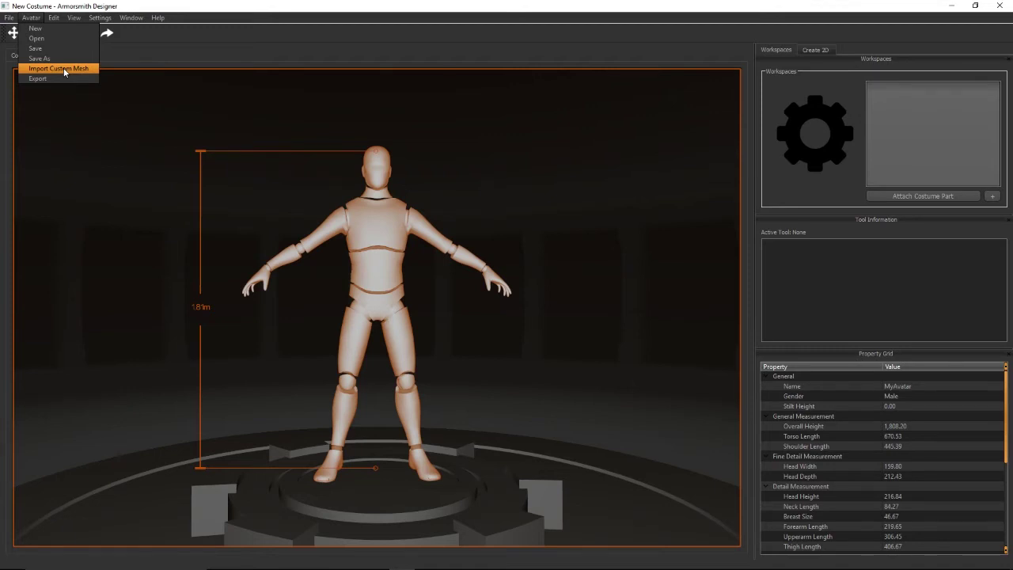
left_click(64, 70)
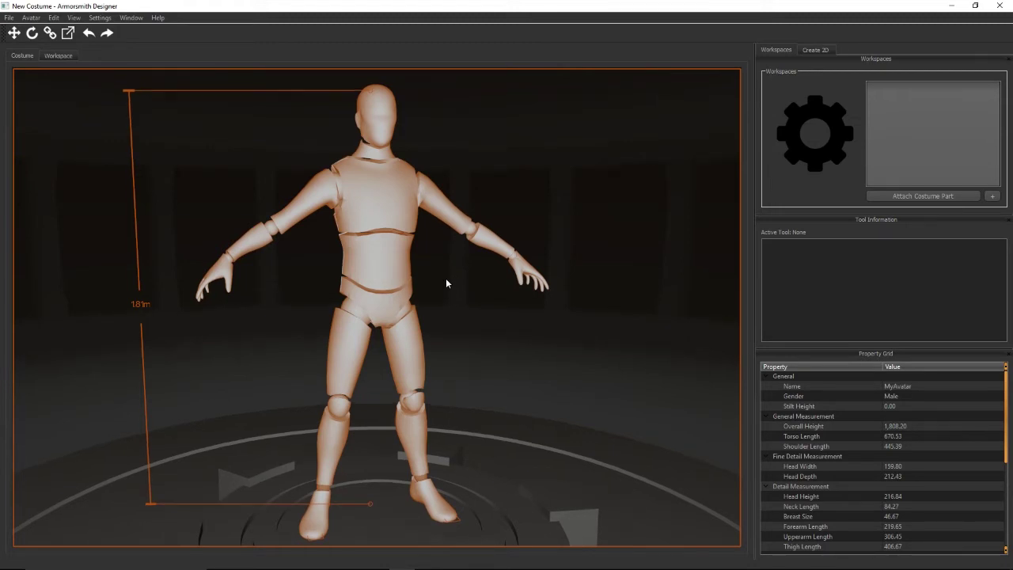
Orbit around the new avatar and zoom in and out to inspect it from different angles.
left_click_drag(433, 288, 341, 390)
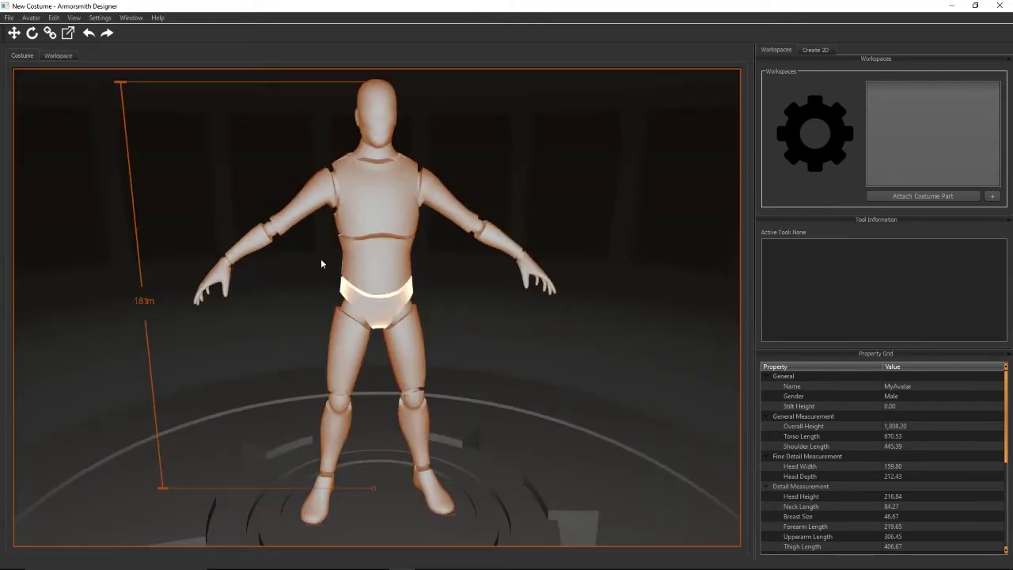
left_click_drag(321, 258, 277, 278)
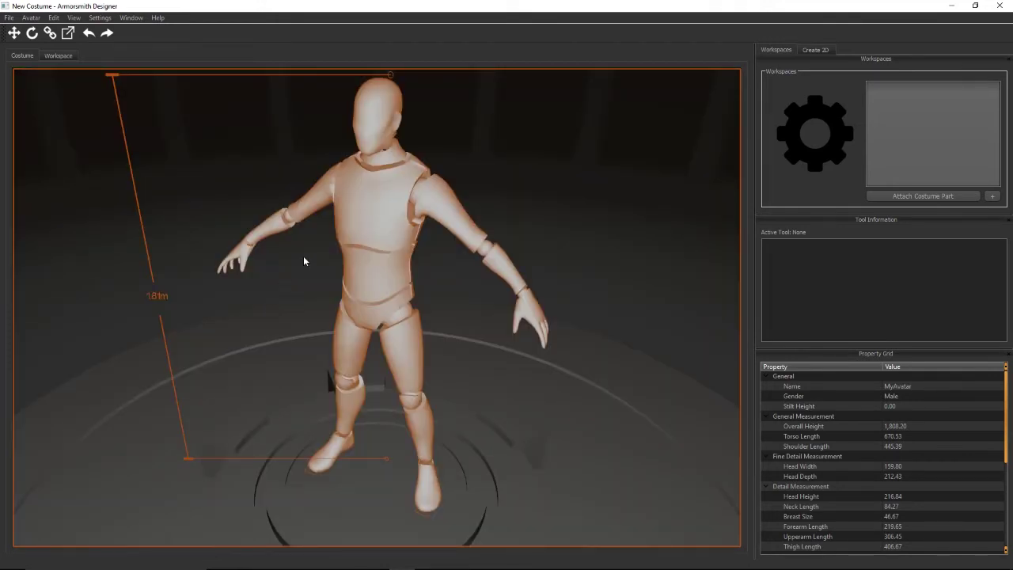
scroll(304, 261, "down", 3)
scroll(304, 261, "up", 2)
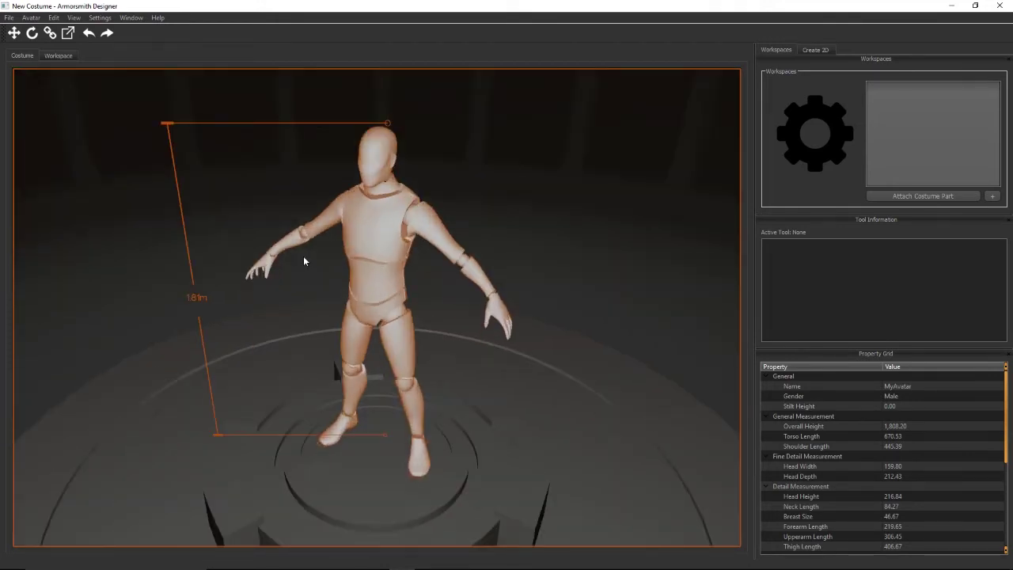
scroll(303, 261, "up", 2)
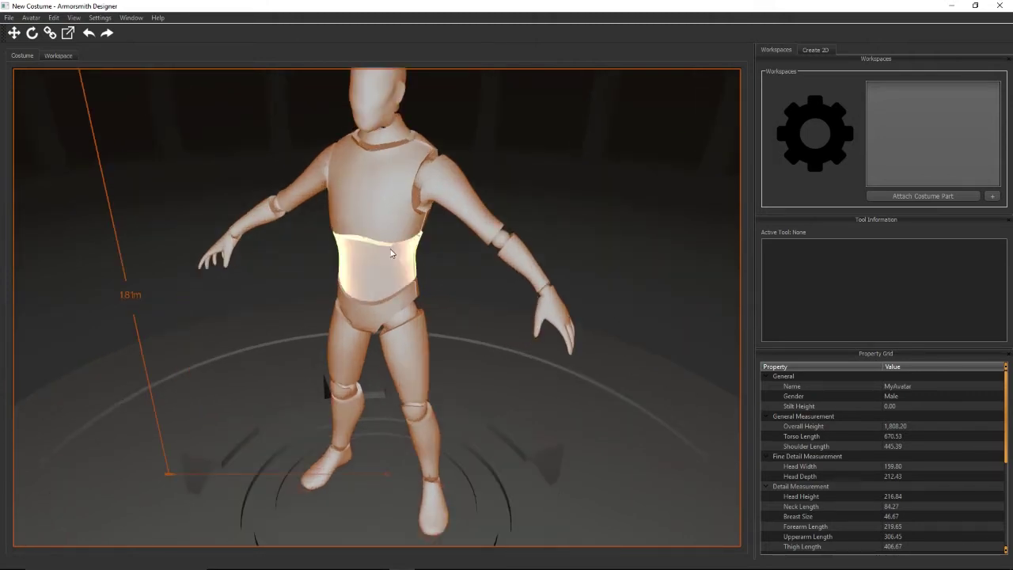
Frame the whole avatar in the view, and zoom in on its selected upper arm.
left_click(75, 18)
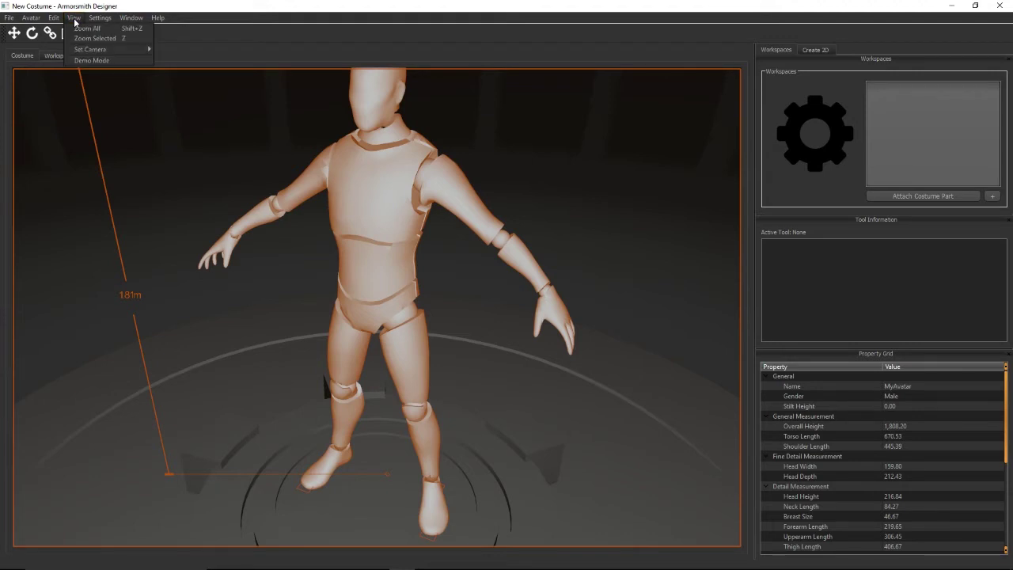
left_click(87, 29)
left_click(435, 253)
left_click(76, 19)
left_click(86, 47)
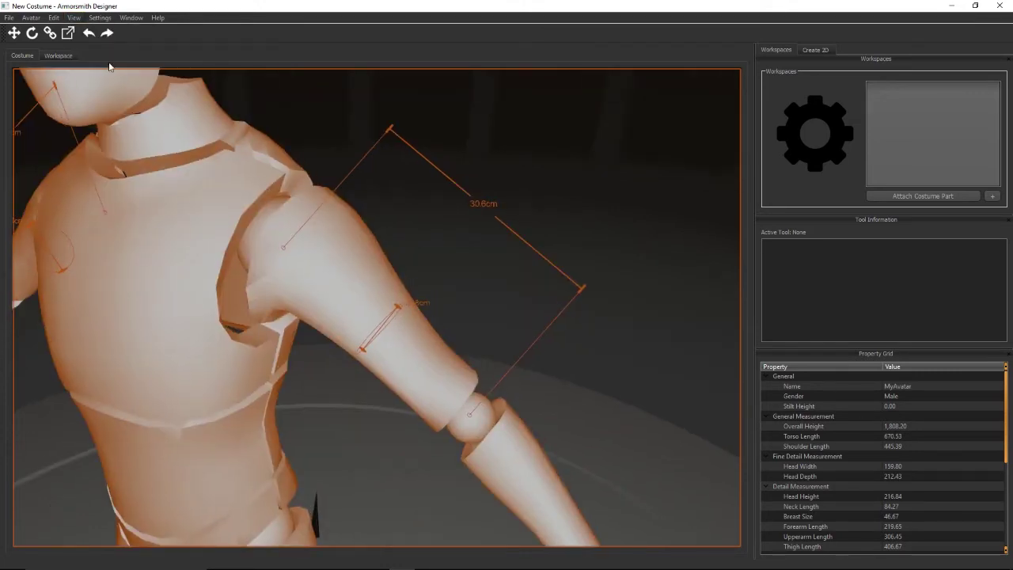
Zoom in on the avatar's forearm, and return to a view of the full figure.
left_click(526, 468)
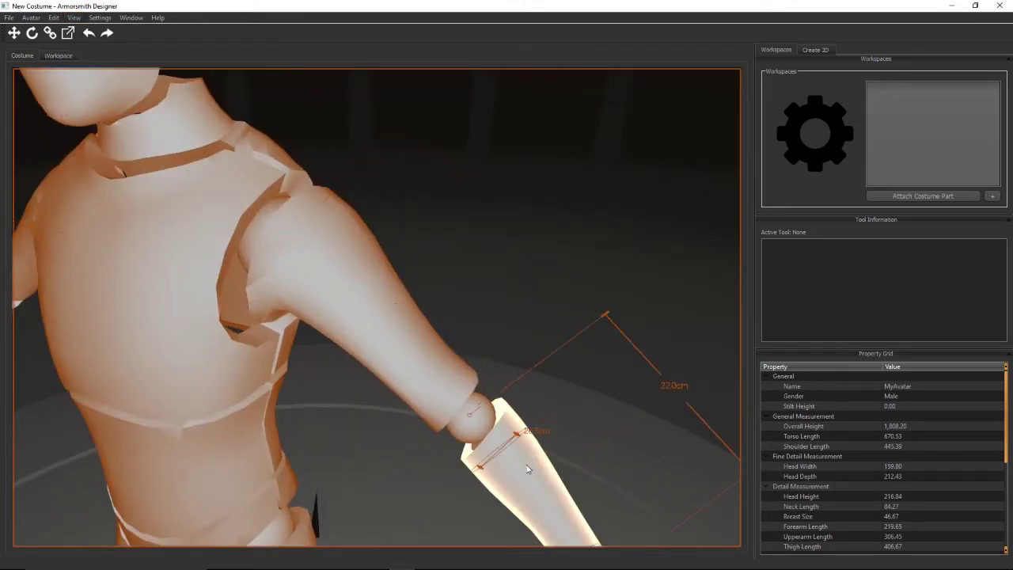
double_click(524, 473)
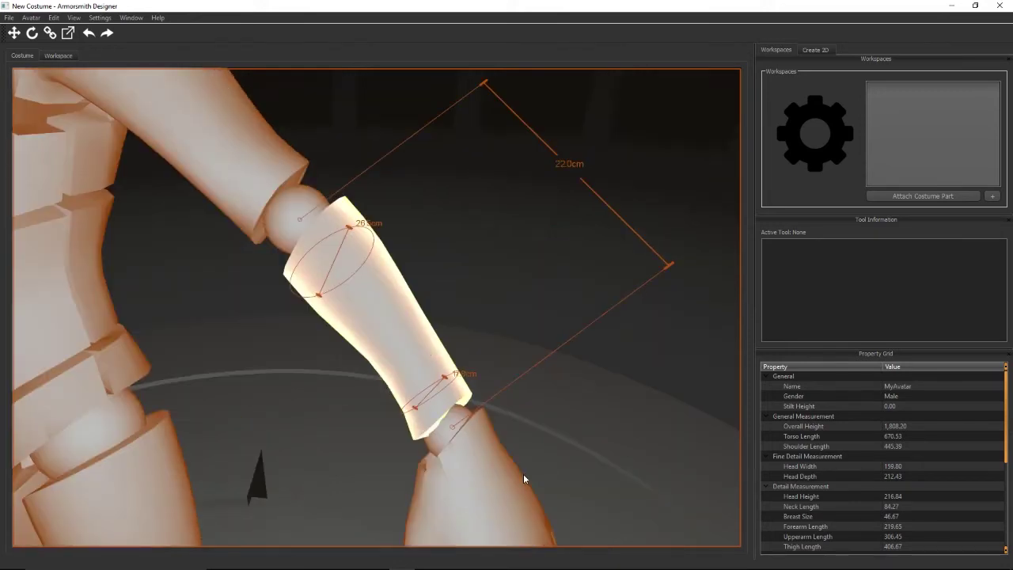
double_click(679, 313)
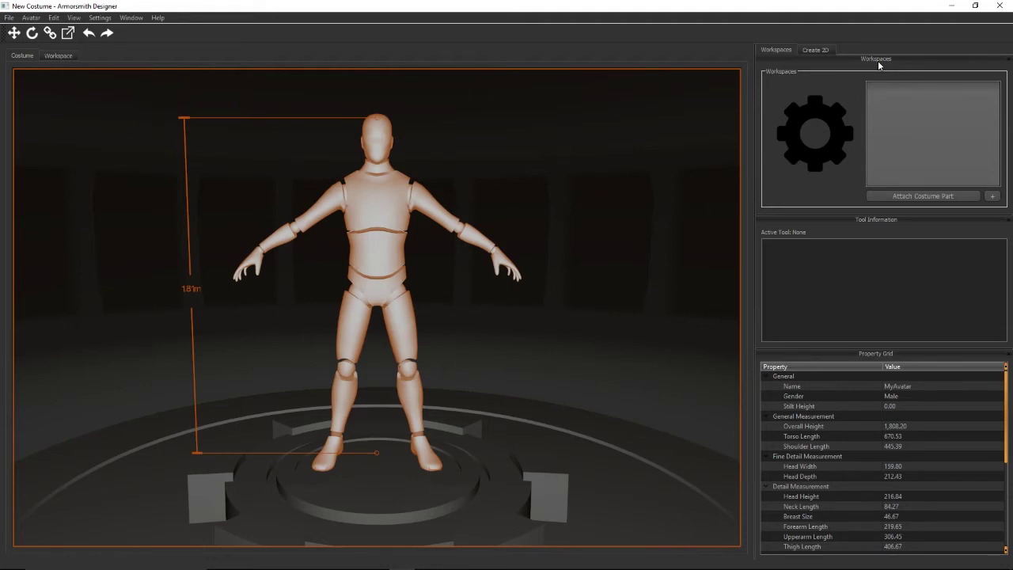
Import the Pepakura model HD Codpiece by crackhead09.pdo from the Demo folder.
left_click(6, 18)
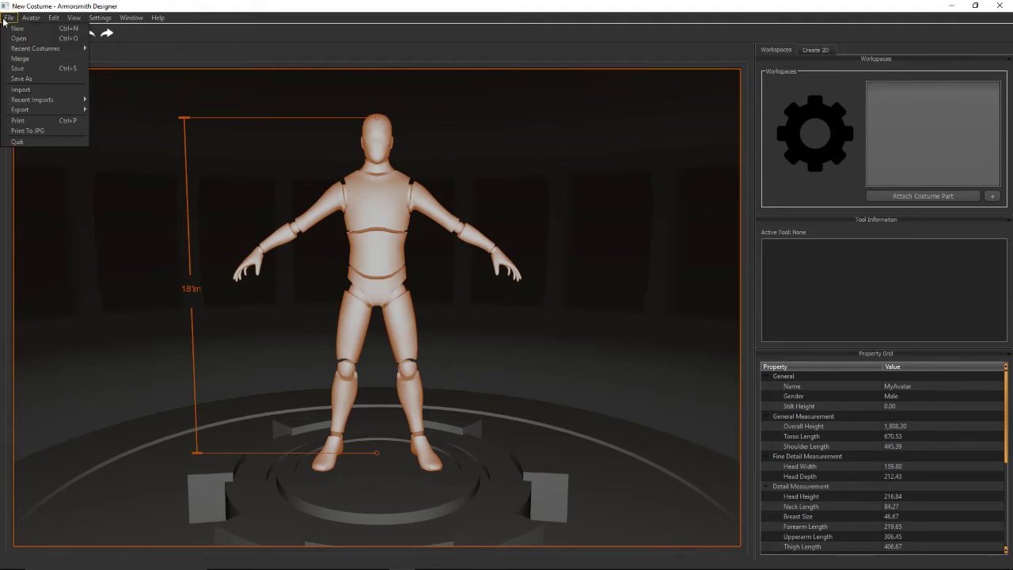
left_click(22, 90)
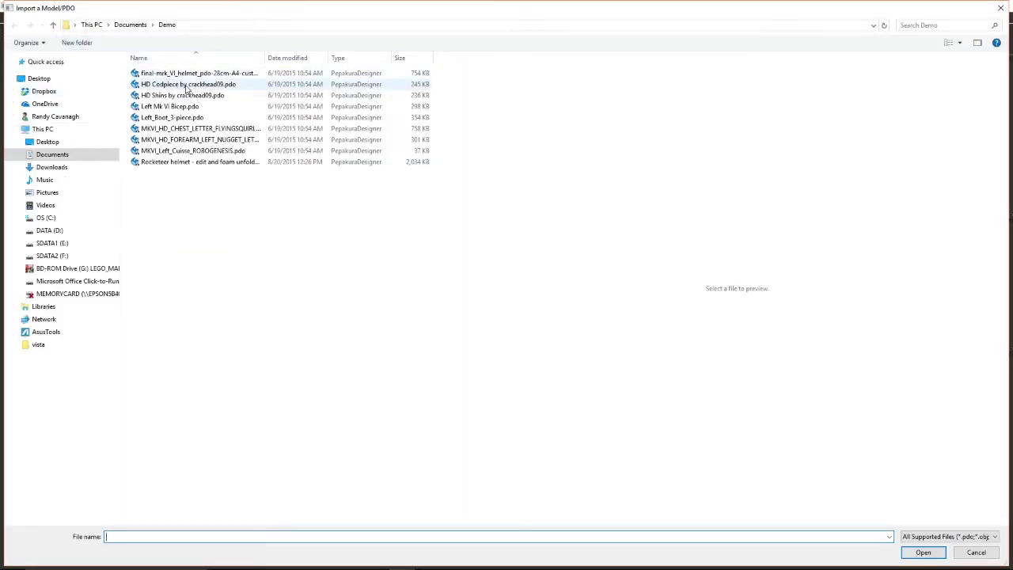
double_click(186, 84)
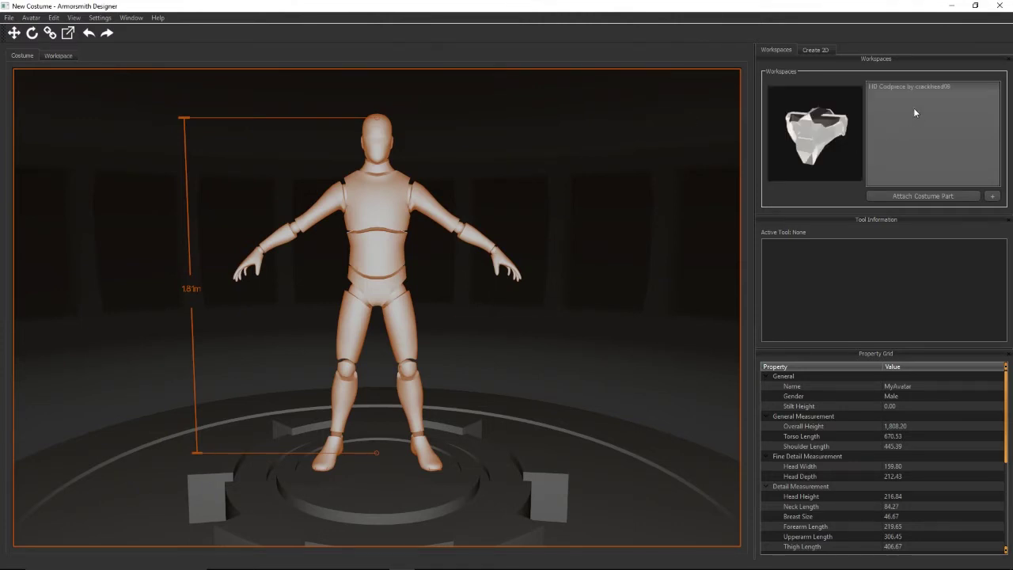
Attach the HD Codpiece costume part to the attachment point at the centre of the avatar's hips.
left_click(916, 87)
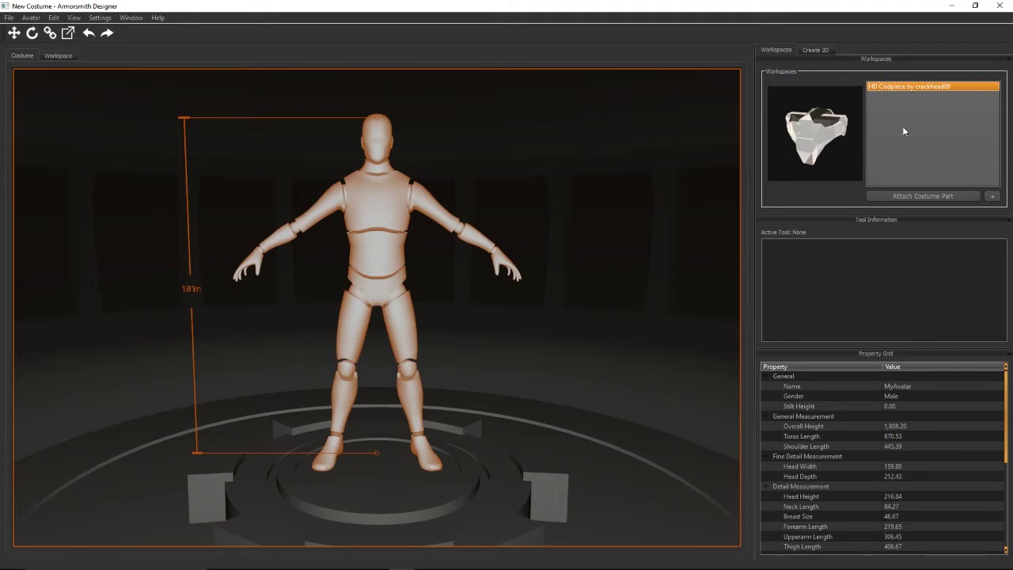
left_click(908, 197)
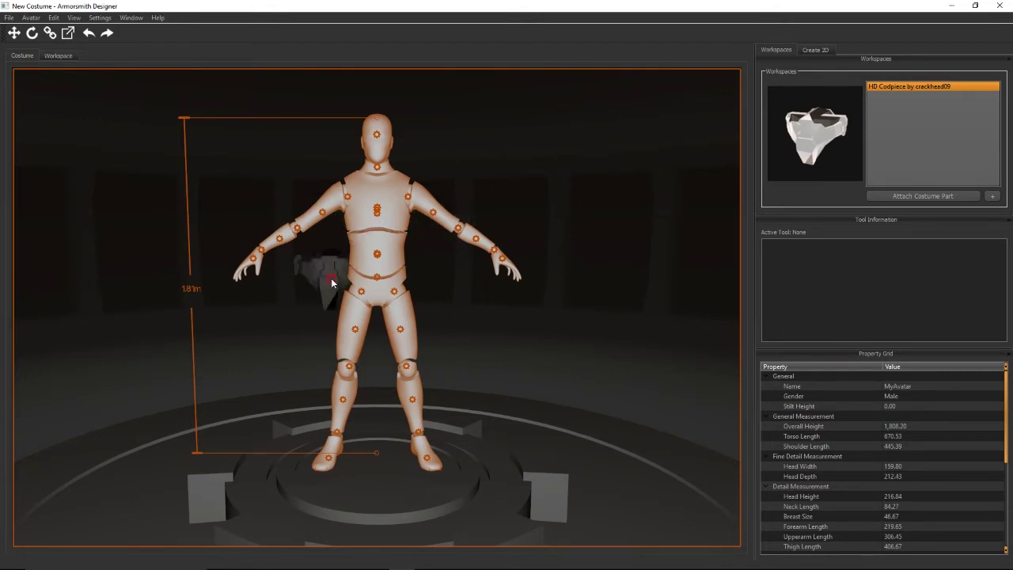
left_click(326, 257)
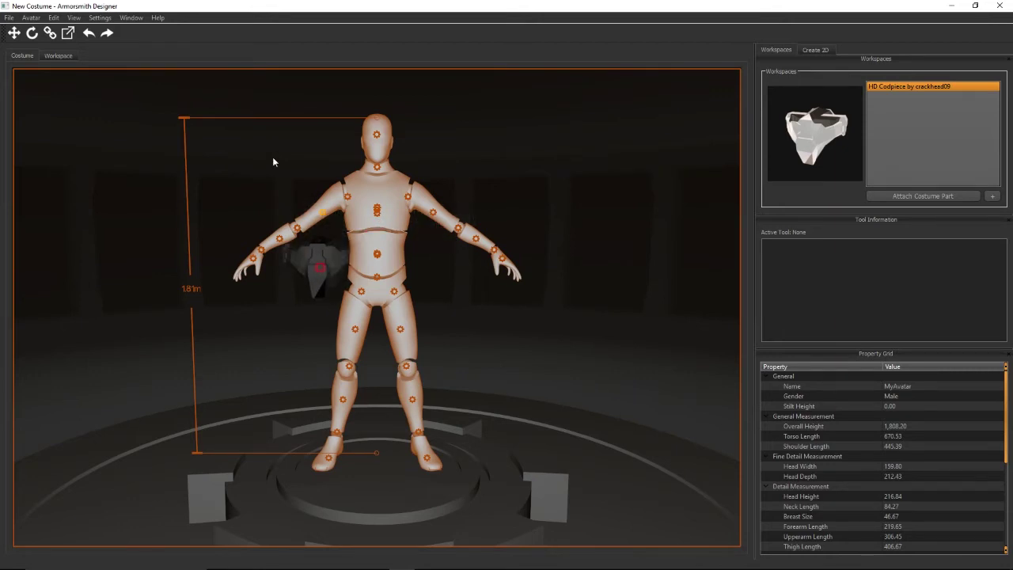
left_click(355, 253)
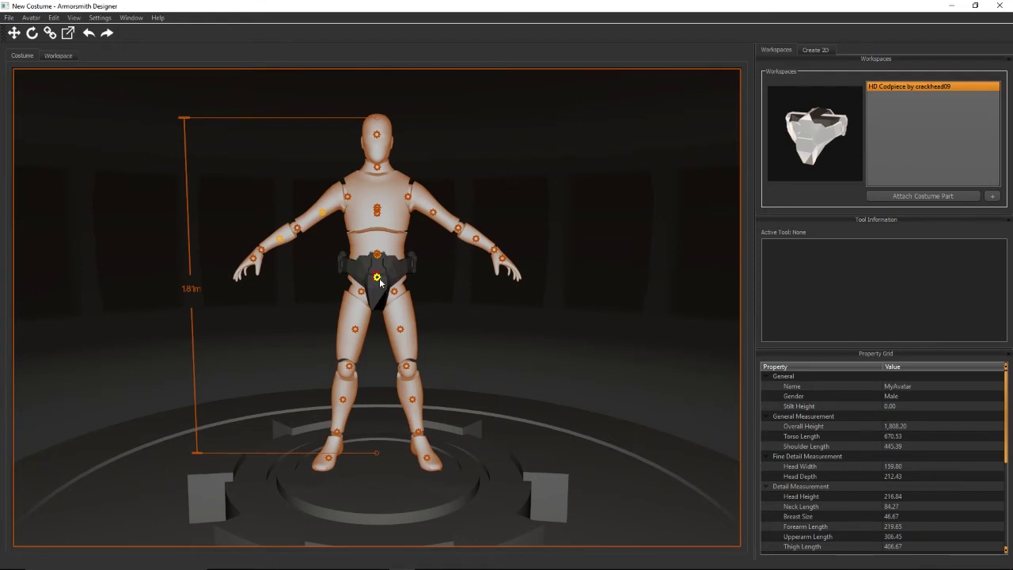
left_click(388, 273)
Move the codpiece lower and slightly forward on the avatar's hips, to about -65 in local y and 8 in z.
right_click_drag(327, 242, 350, 264)
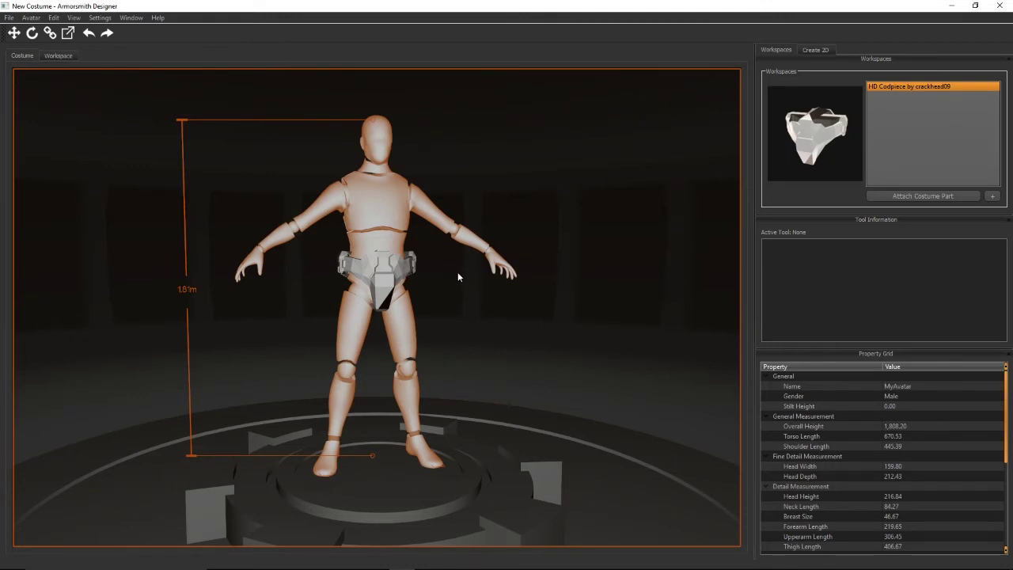
left_click(400, 269)
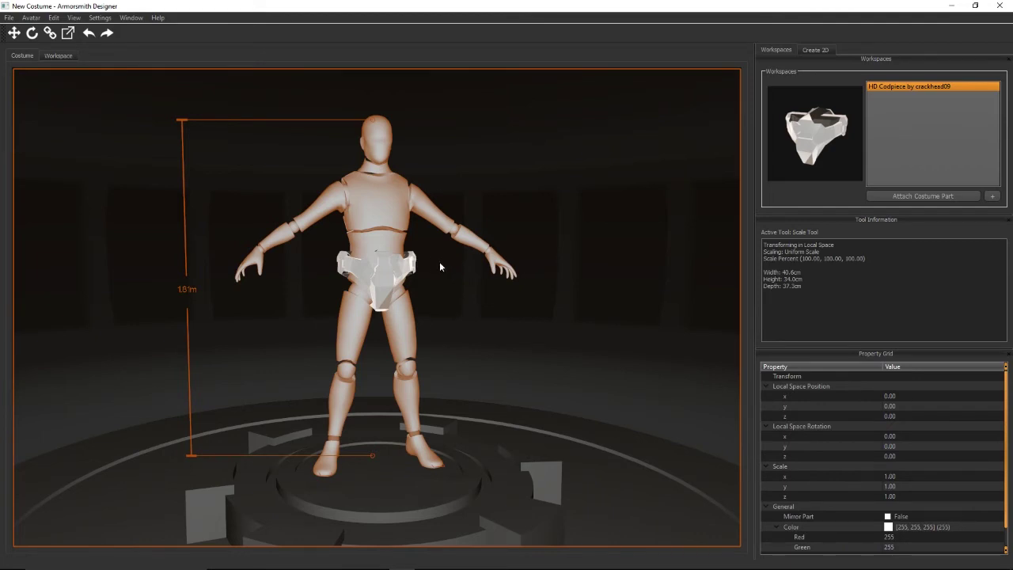
key("w")
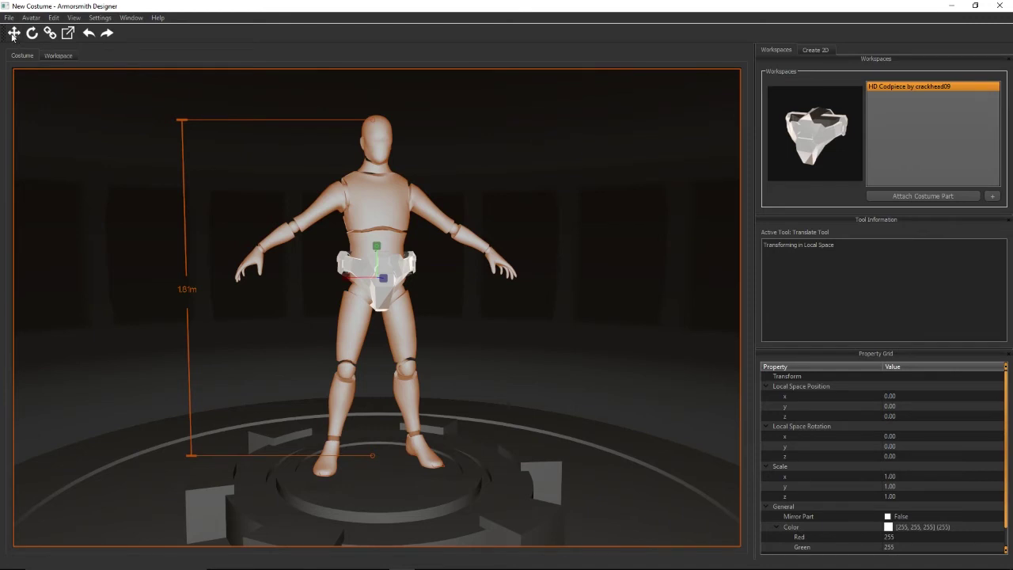
right_click(392, 273)
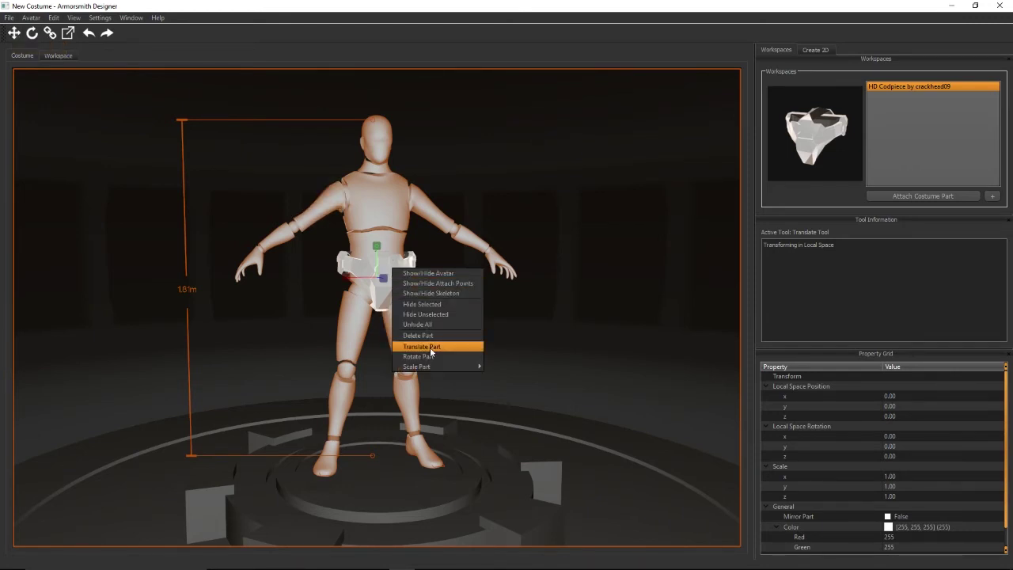
left_click(452, 258)
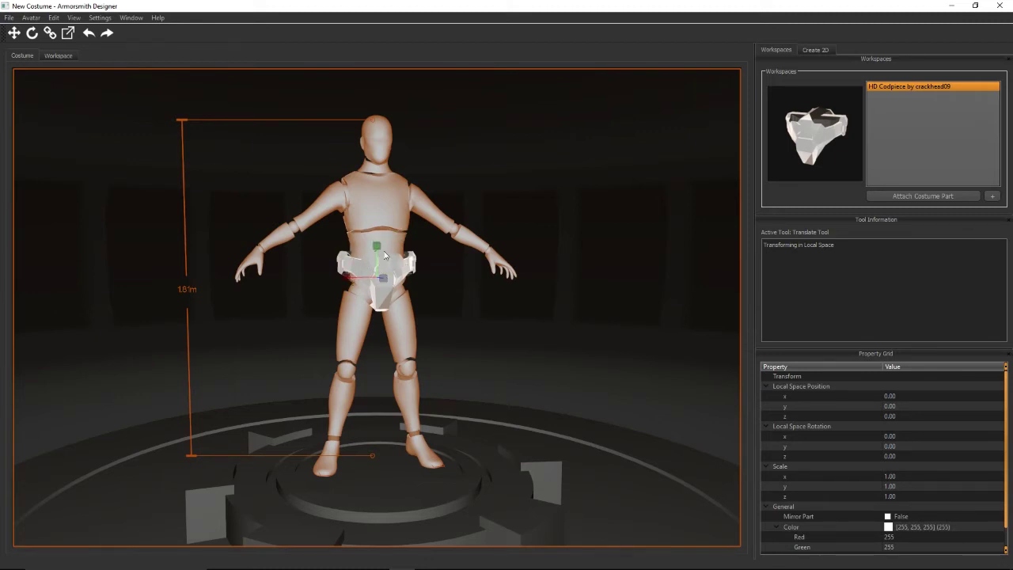
left_click_drag(377, 248, 381, 263)
middle_click_drag(297, 262, 412, 301)
left_click_drag(405, 291, 410, 290)
right_click_drag(526, 267, 475, 280)
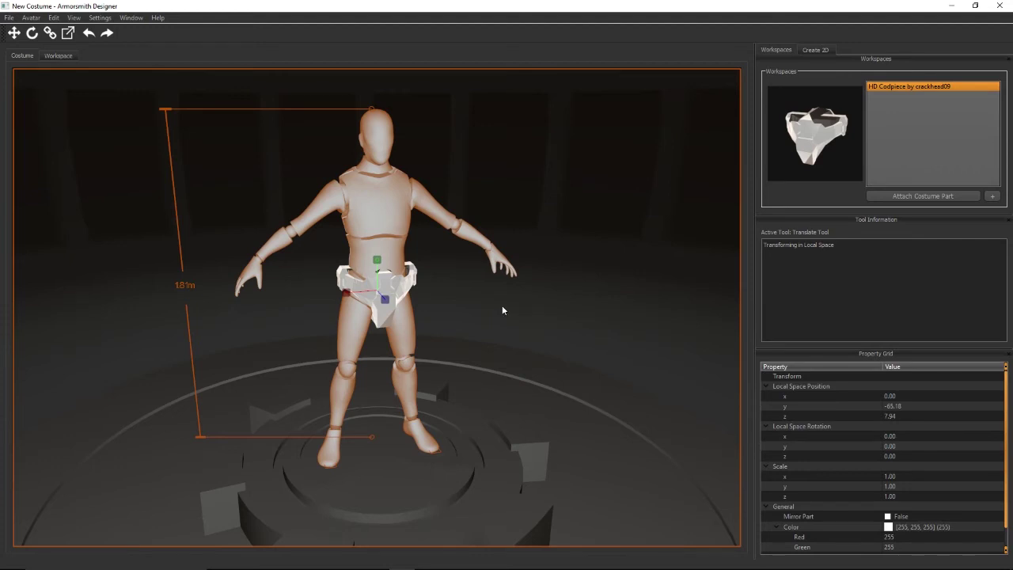
Rotate the codpiece slightly, to about -3.65 around its local y axis and 0.21 around z, and keep it selected.
key("e")
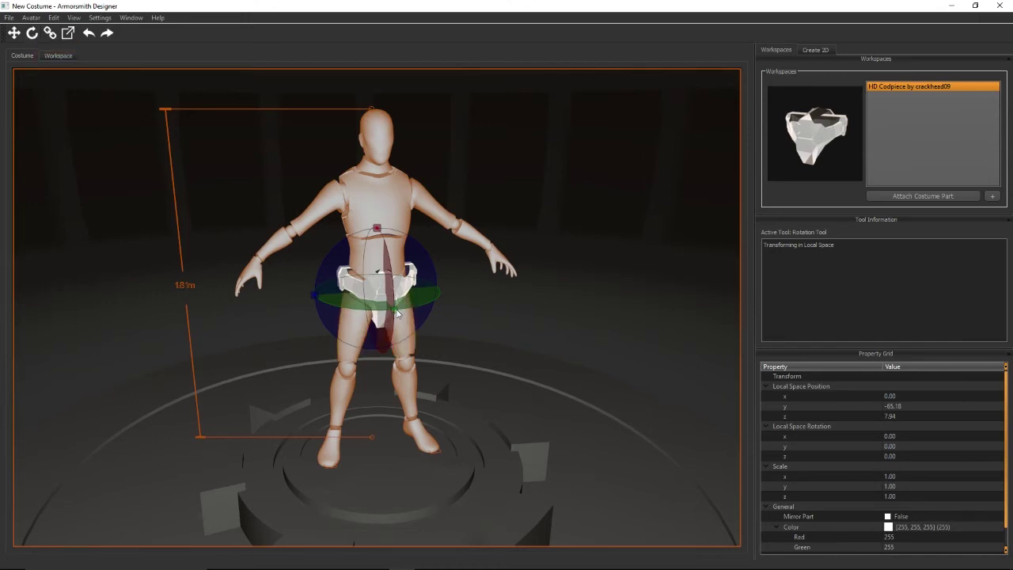
mouse_move(397, 309)
left_mouse_down()
mouse_move(359, 313)
mouse_move(405, 312)
mouse_move(386, 312)
left_mouse_up()
mouse_move(314, 295)
left_mouse_down()
mouse_move(312, 284)
mouse_move(309, 294)
left_mouse_up()
mouse_move(282, 314)
middle_mouse_down()
mouse_move(321, 323)
mouse_move(365, 309)
mouse_move(296, 271)
mouse_move(272, 290)
mouse_move(275, 324)
middle_mouse_up()
left_click(485, 312)
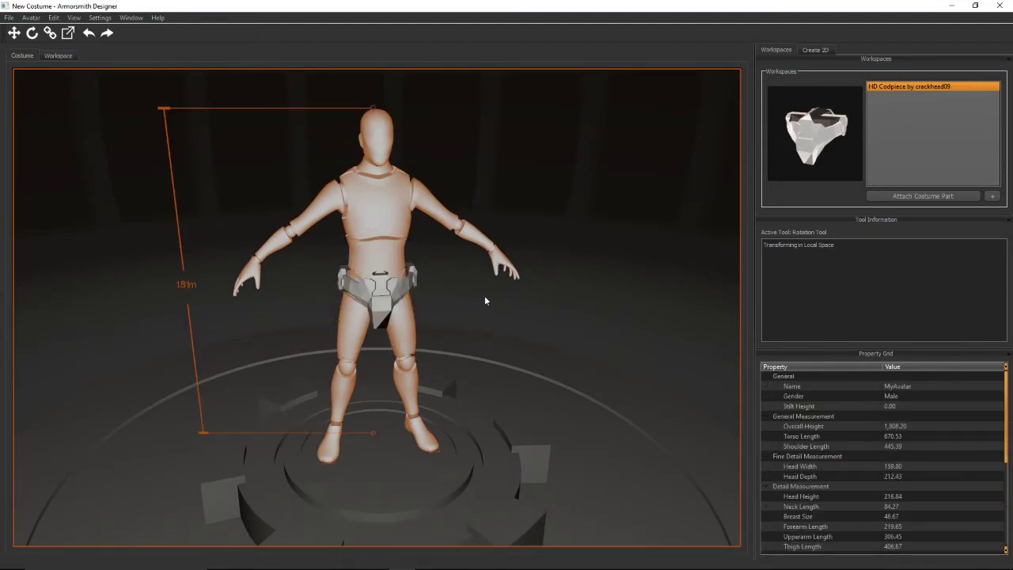
key("ctrl+z")
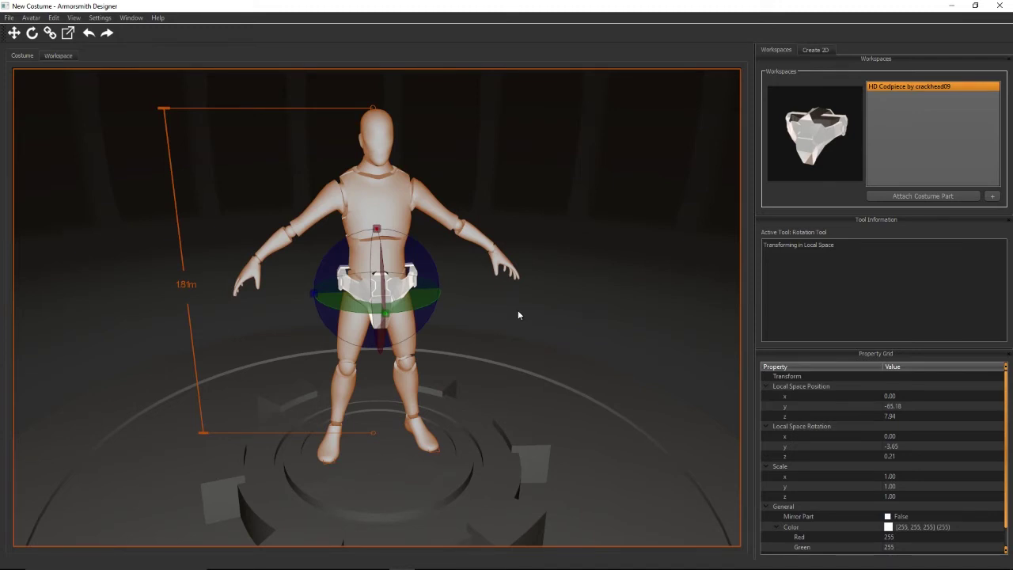
Scale the codpiece uniformly to about 98 percent.
key("r")
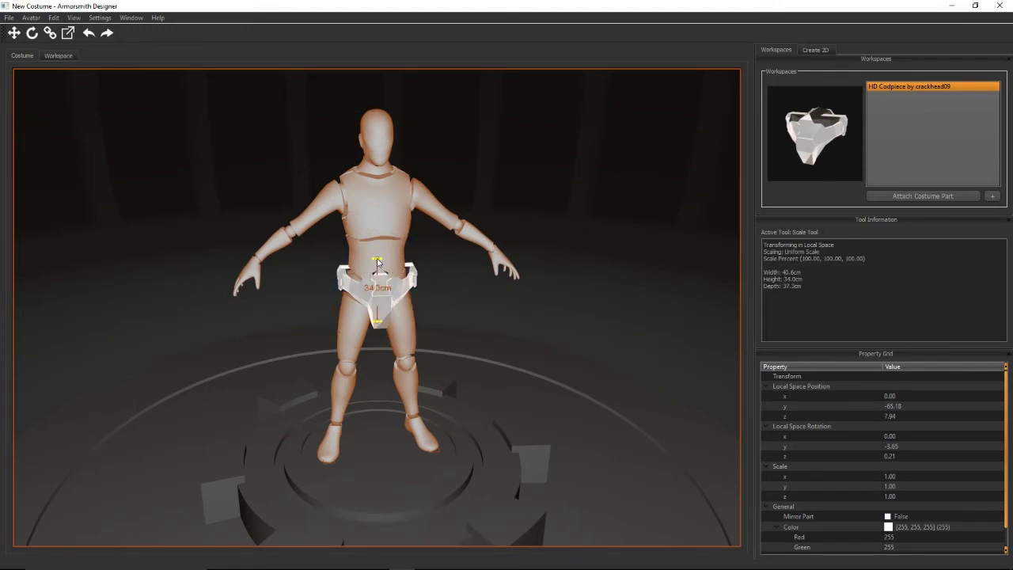
mouse_move(377, 260)
left_mouse_down()
mouse_move(378, 247)
mouse_move(379, 264)
left_mouse_up()
mouse_move(396, 302)
right_mouse_down()
mouse_move(401, 289)
mouse_move(386, 297)
right_mouse_up()
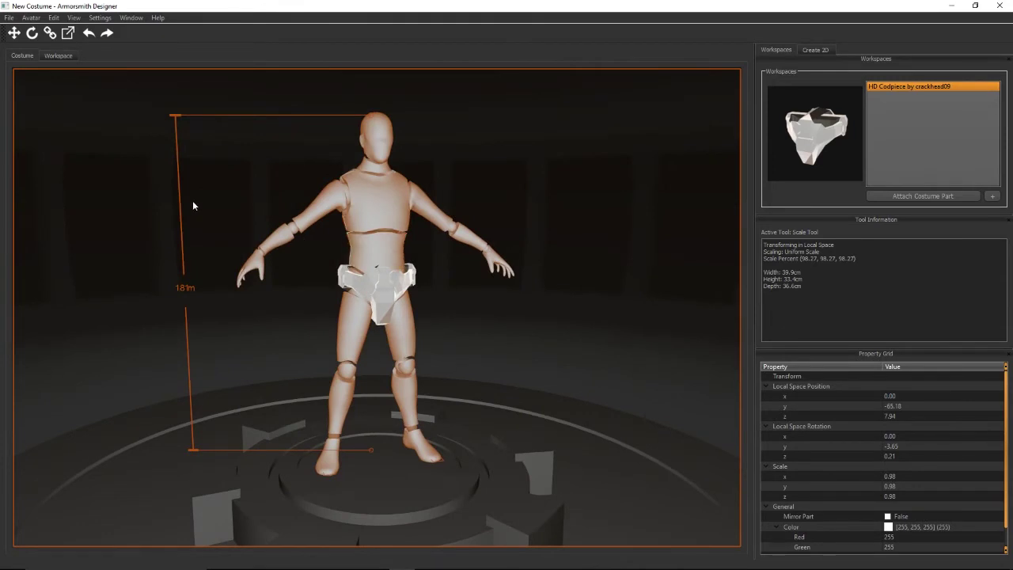
Import the Pepakura model MKVI_Left_Cuisse_ROBOGENESIS.pdo from the Demo folder.
left_click(9, 17)
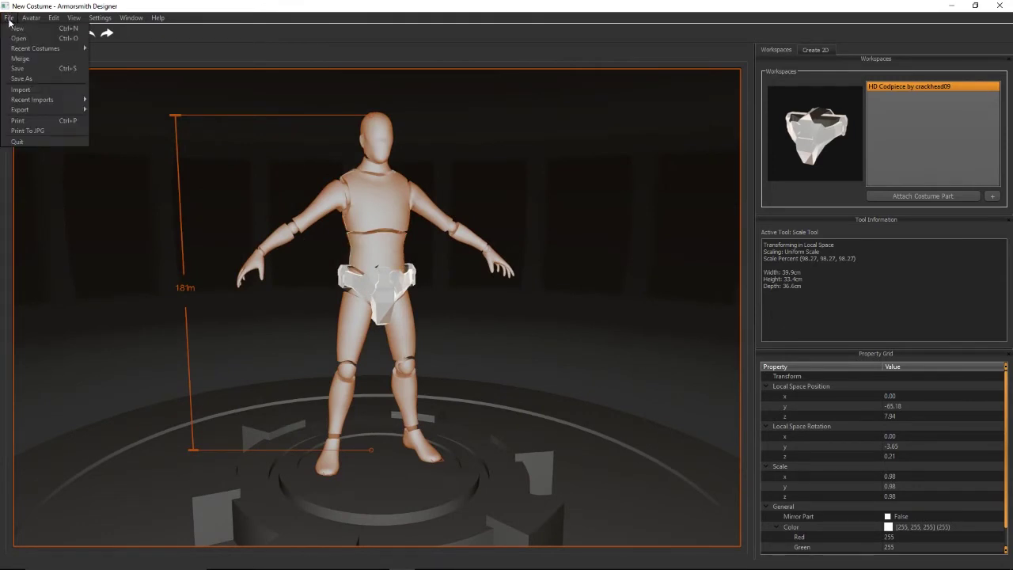
left_click(41, 91)
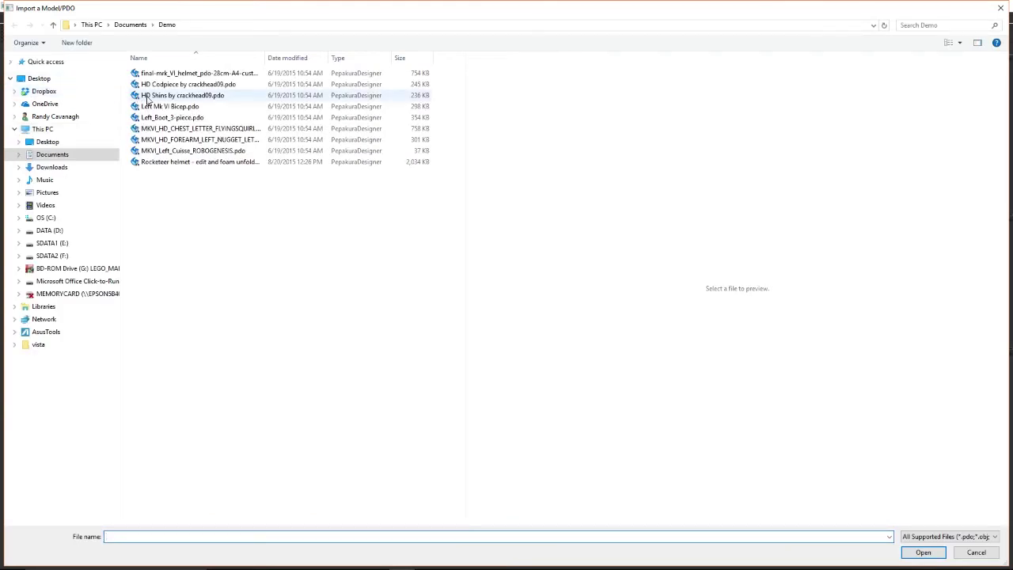
double_click(208, 152)
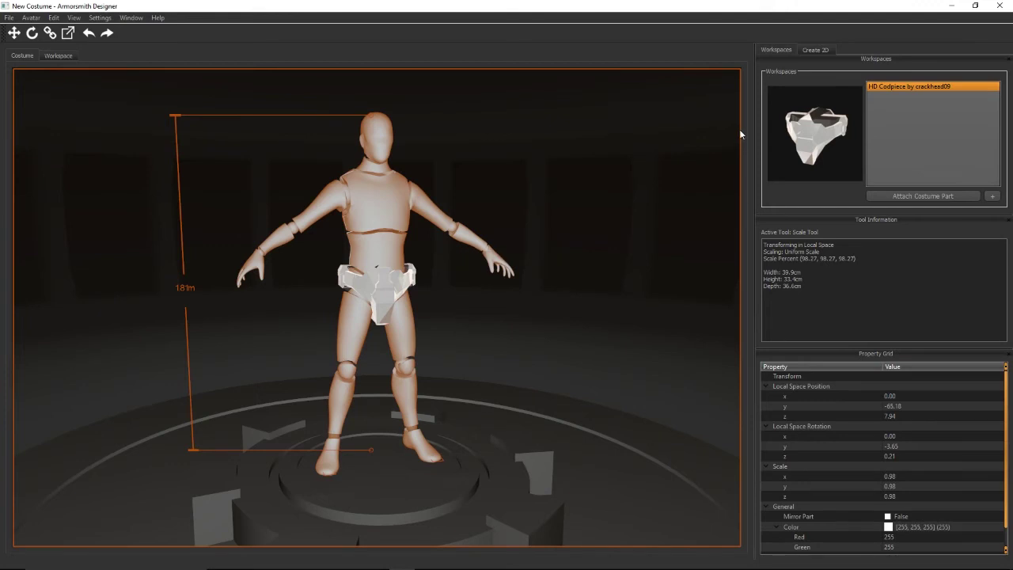
Attach the MKVI_Left_Cuisse_ROBOGENESIS part to the attachment point on the avatar's right thigh.
left_click(924, 95)
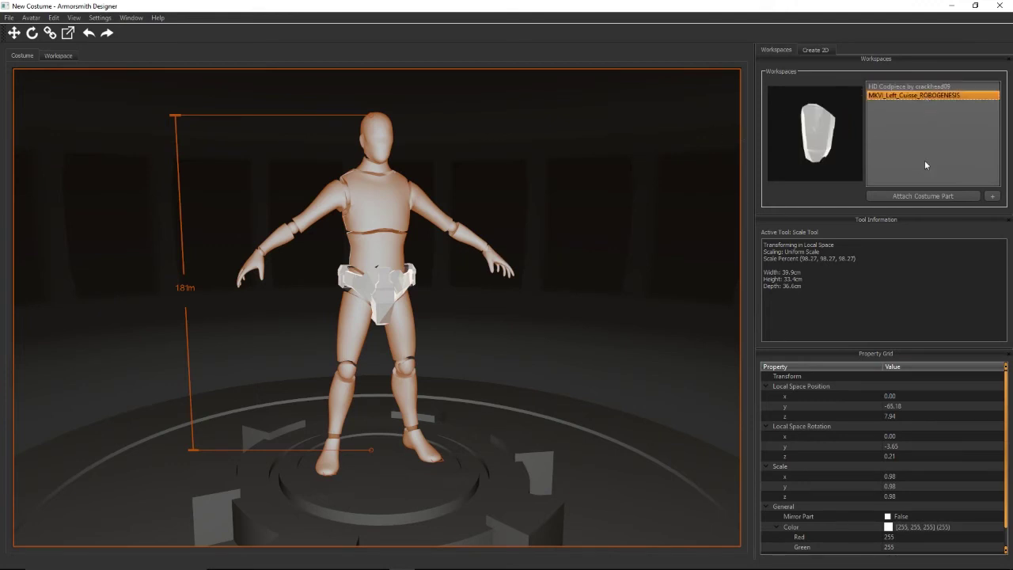
left_click(923, 196)
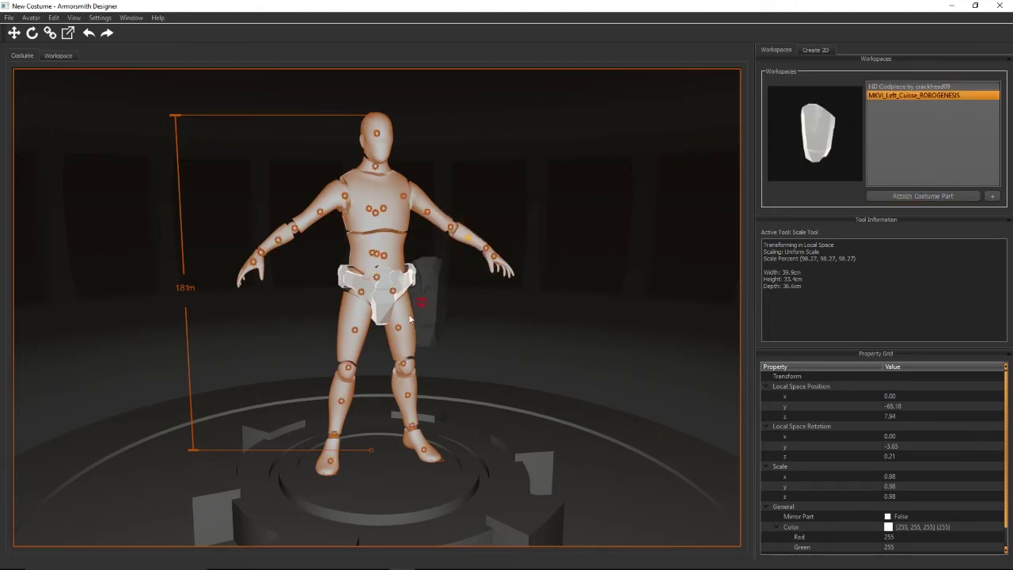
left_click(353, 332)
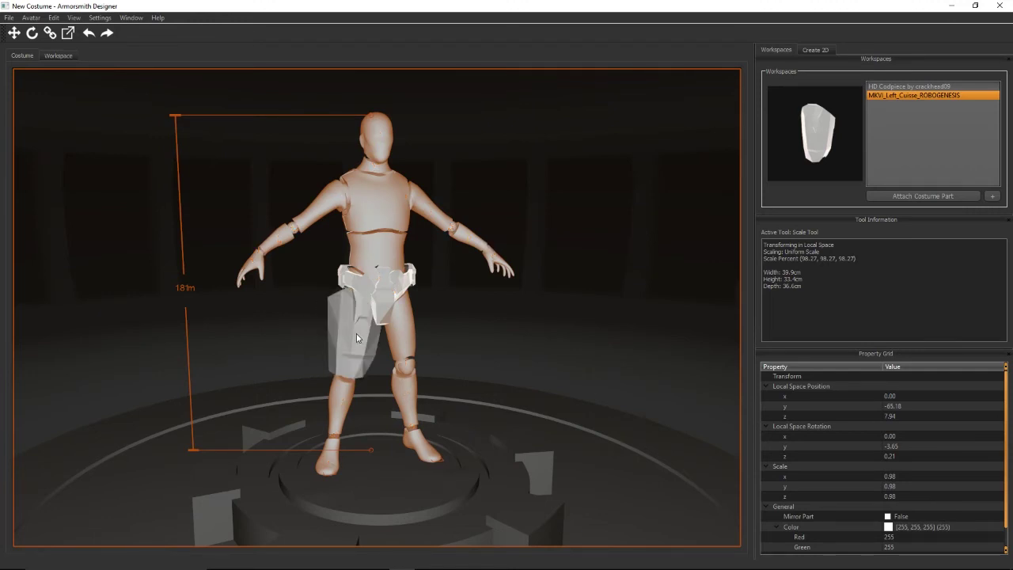
Rotate the cuisse around the thigh to a local rotation of about -180, -75, 180.
key("e")
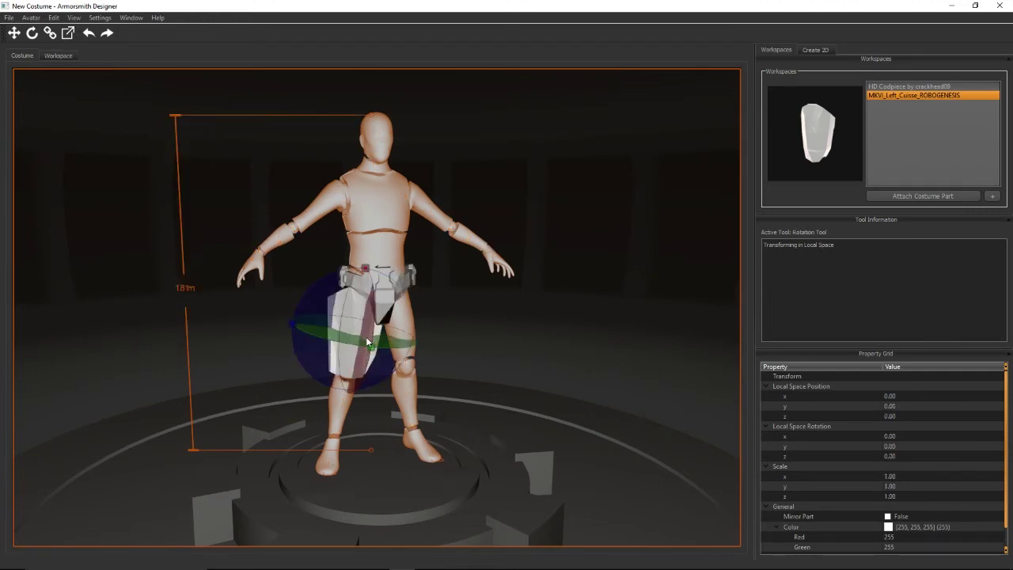
left_click_drag(370, 353, 287, 317)
right_click_drag(298, 319, 302, 379)
left_click_drag(296, 340, 380, 345)
right_click_drag(388, 342, 429, 274)
Shift the cuisse to about 17, 20, -5 in local x, y, z and tilt it about 8 degrees around its X axis.
key("w")
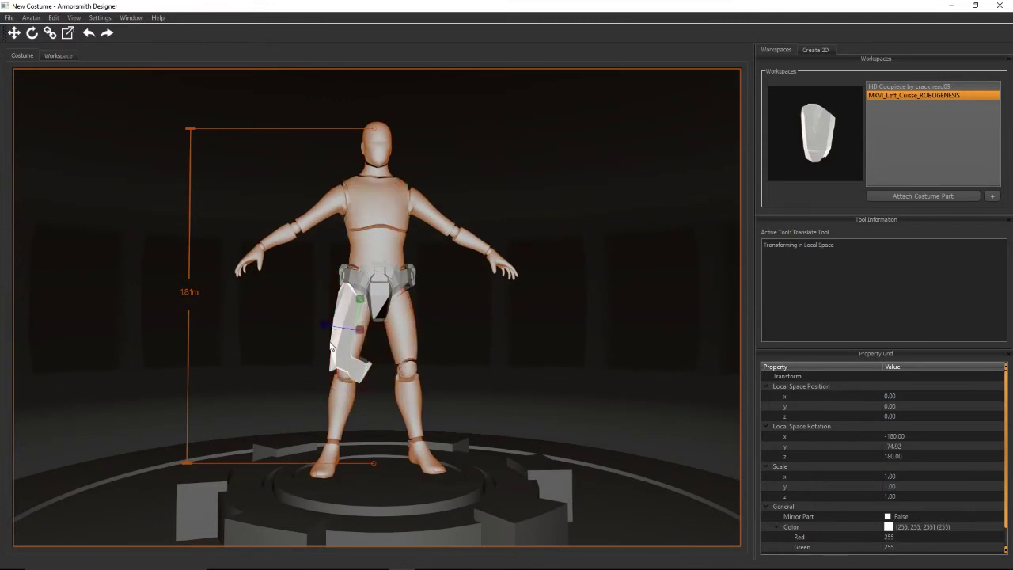
left_click_drag(324, 329, 359, 299)
key("e")
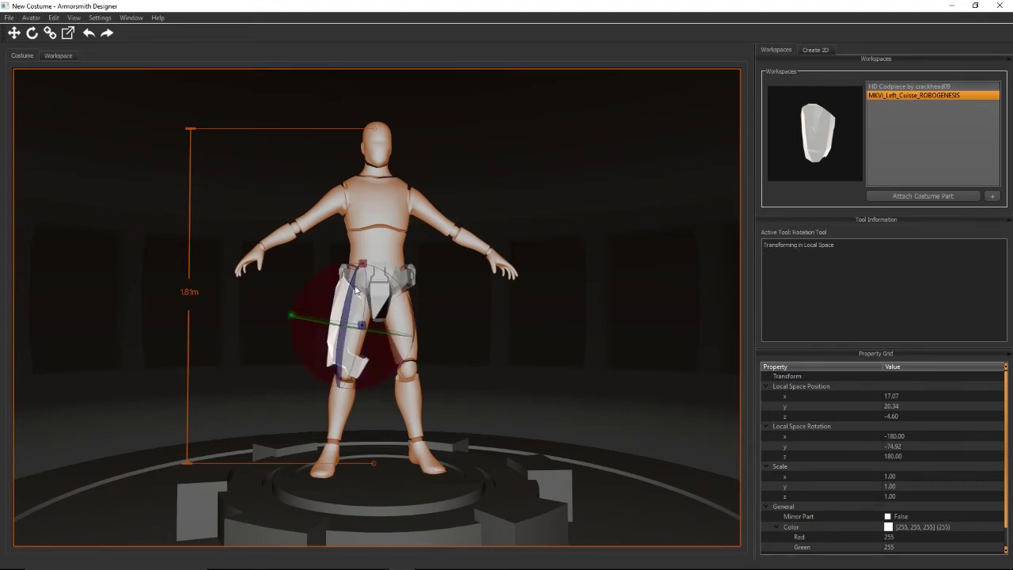
left_click_drag(360, 265, 354, 268)
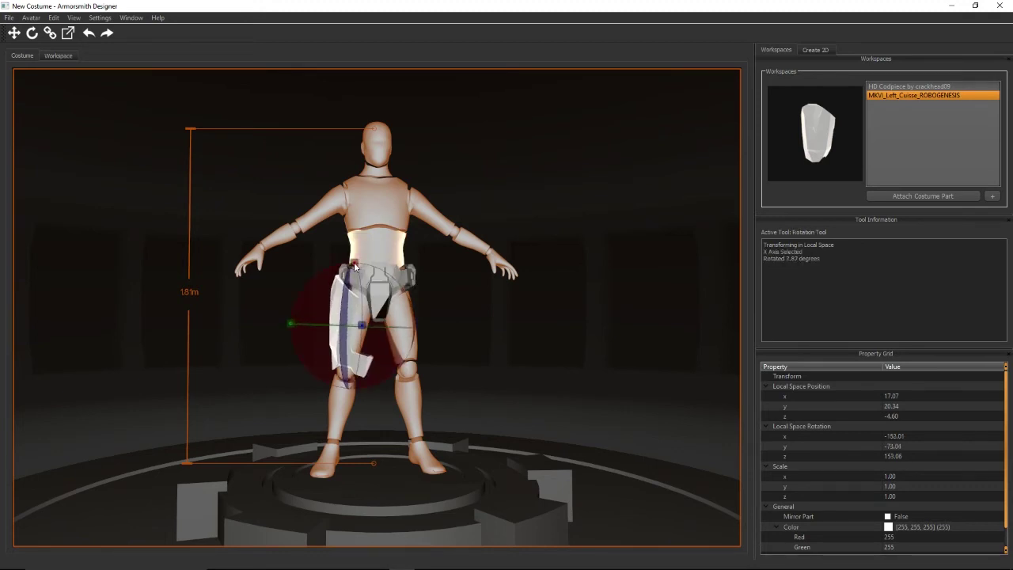
left_click(514, 365)
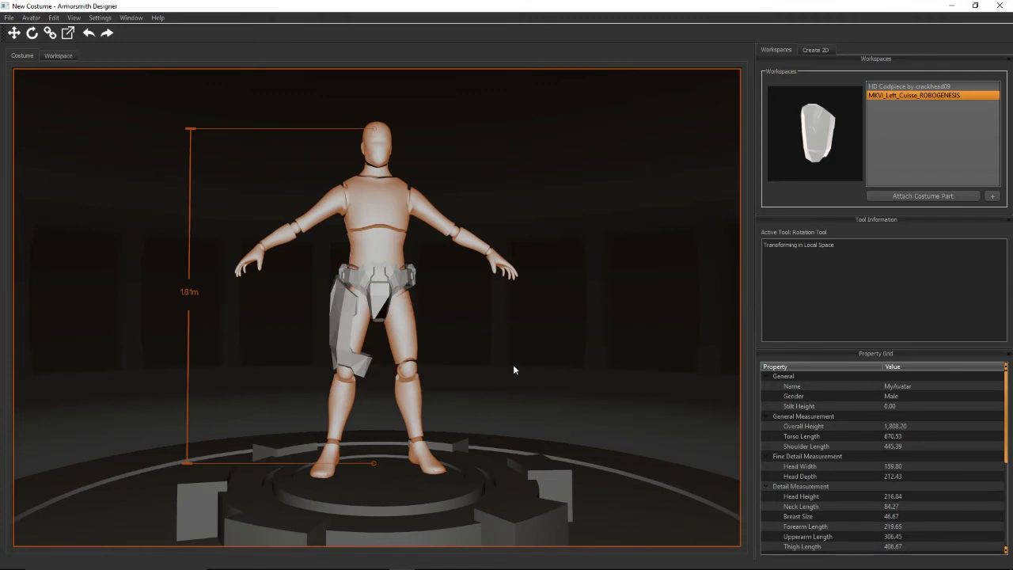
left_click(367, 368)
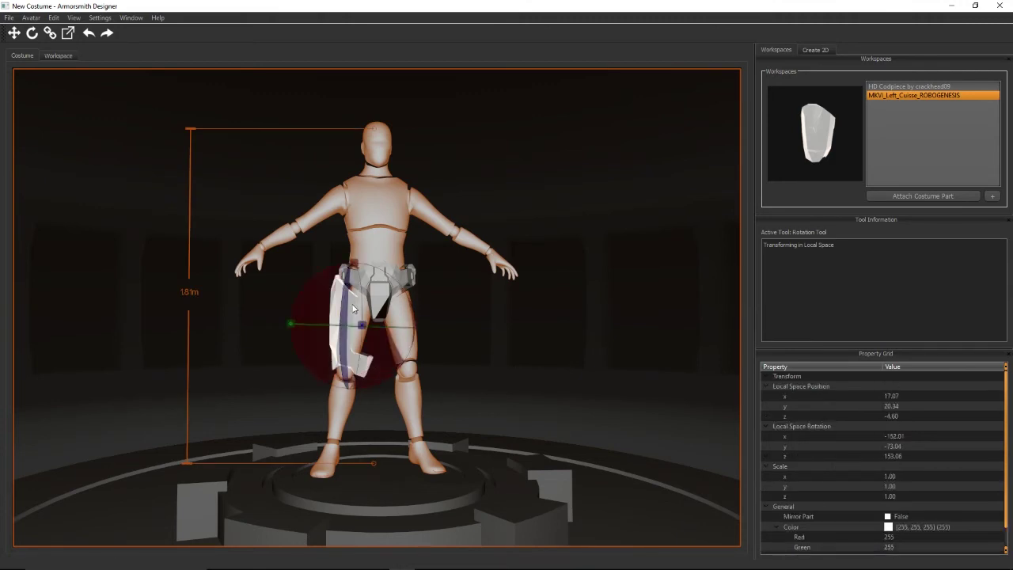
Scale the cuisse uniformly to about 99 percent, and shorten it along its Y axis alone to about 75 percent.
key("r")
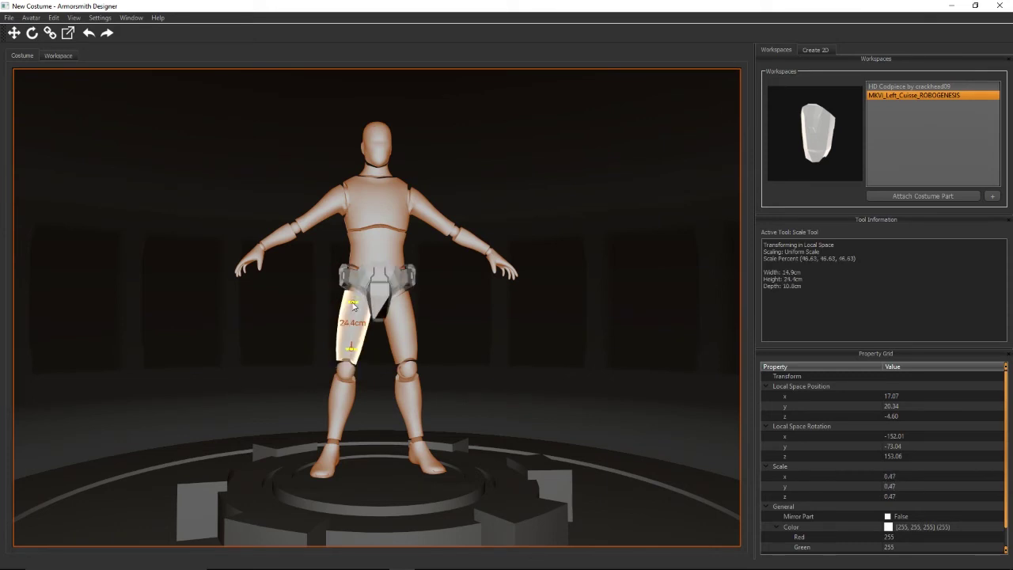
mouse_move(353, 280)
left_mouse_down()
mouse_move(351, 296)
mouse_move(355, 280)
left_mouse_up()
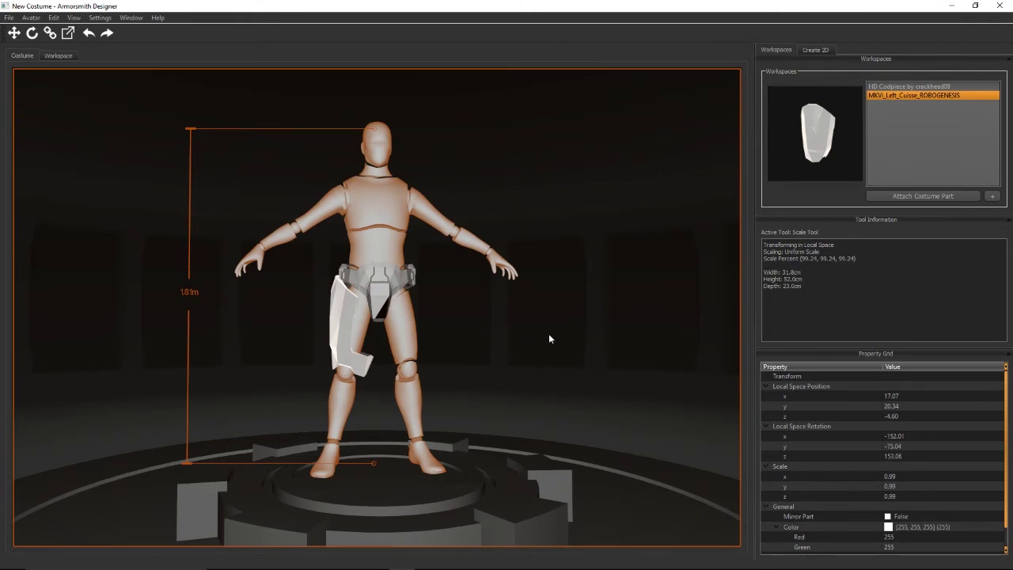
right_click(313, 319)
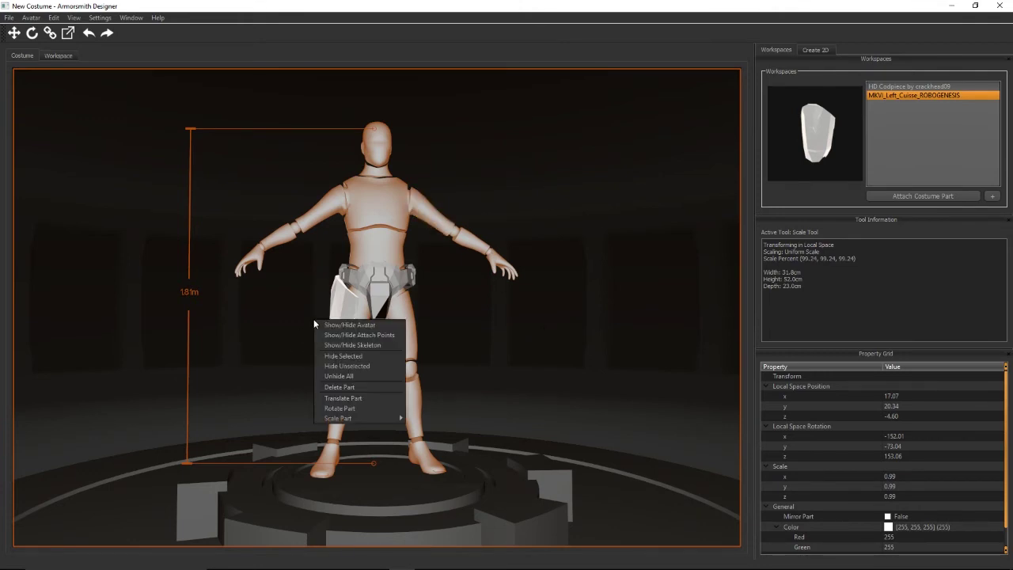
mouse_move(348, 422)
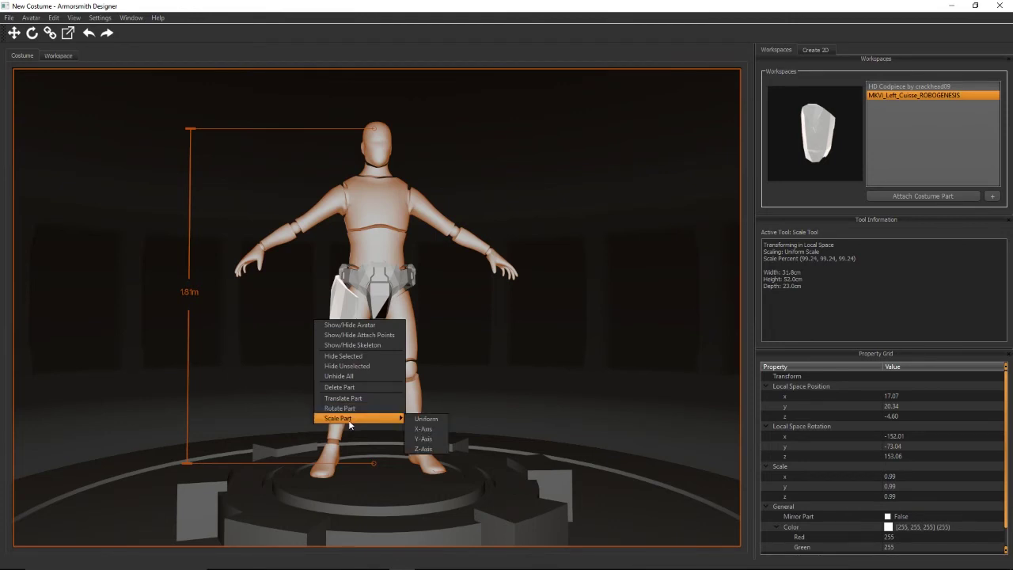
left_click(423, 439)
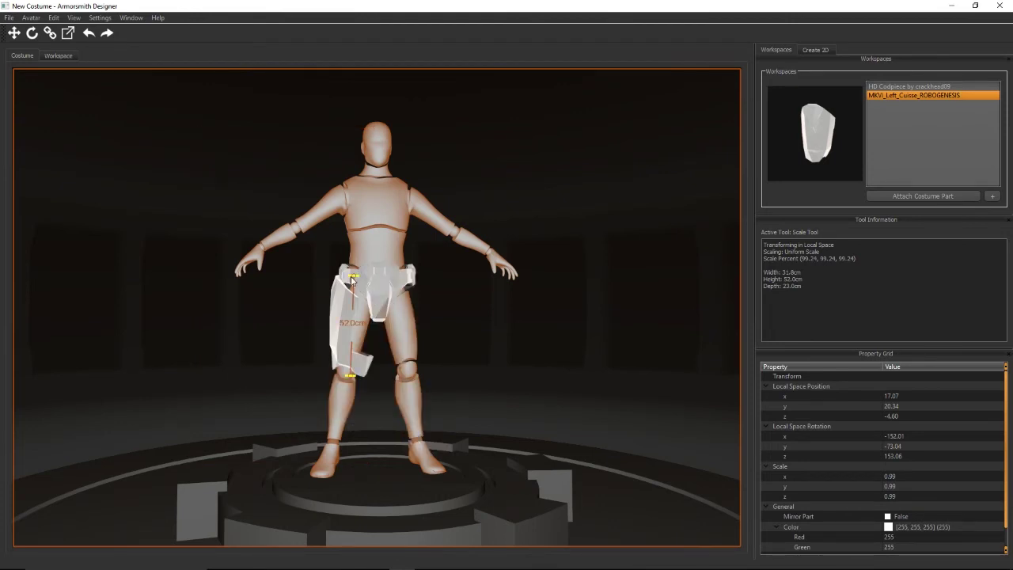
left_click_drag(352, 280, 359, 291)
left_click(524, 322)
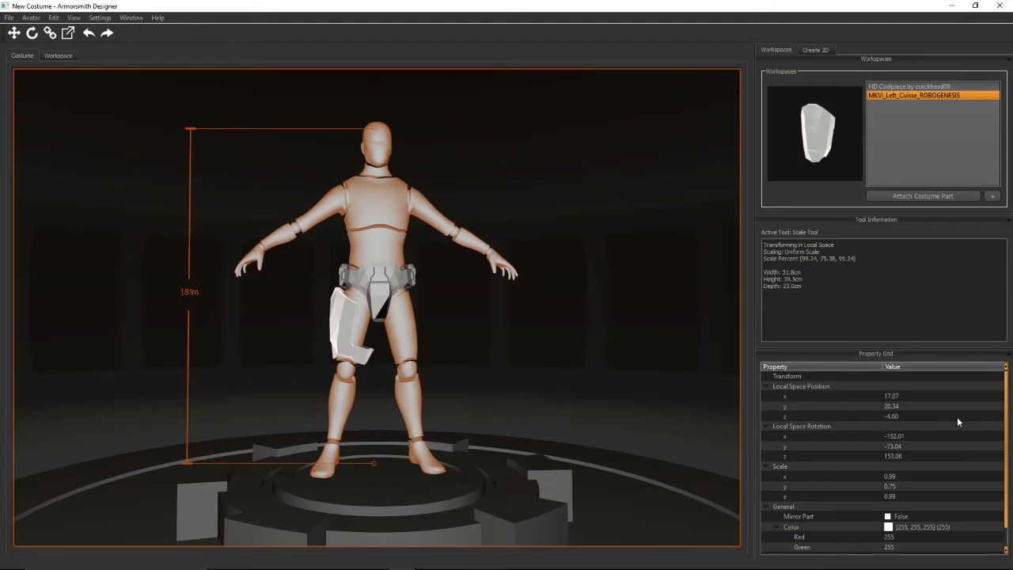
Mirror the cuisse onto the avatar's other thigh and color it dark green with RGB 7, 152, 36.
left_click(889, 518)
left_click(889, 517)
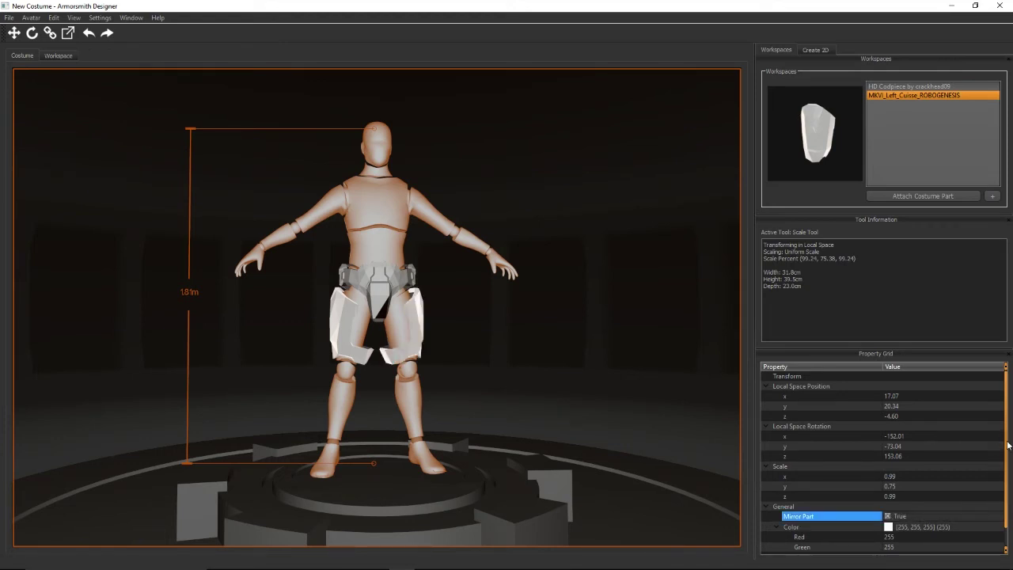
scroll(1002, 439, "down", 2)
left_click(975, 508)
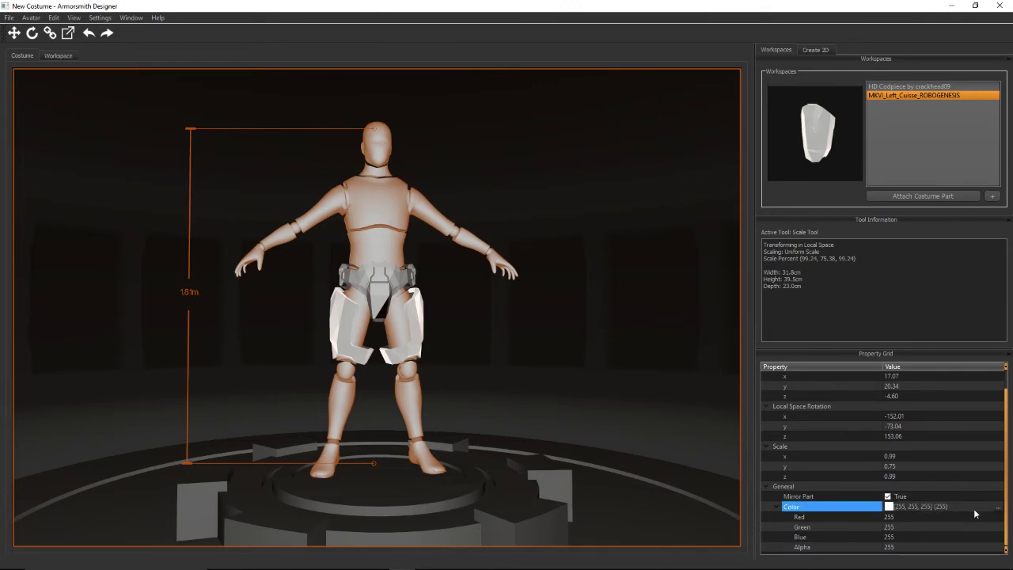
left_click(997, 508)
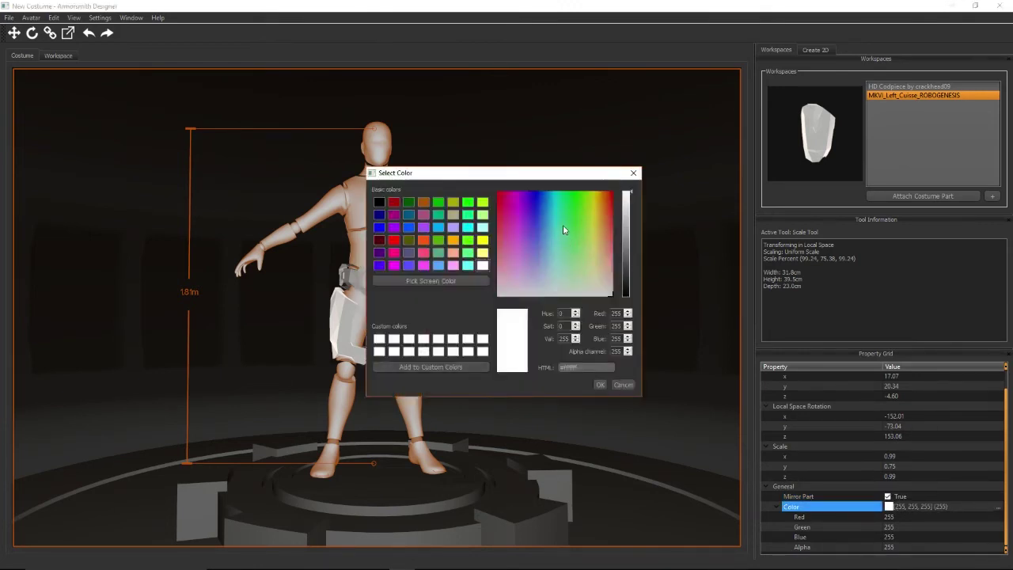
left_click(570, 196)
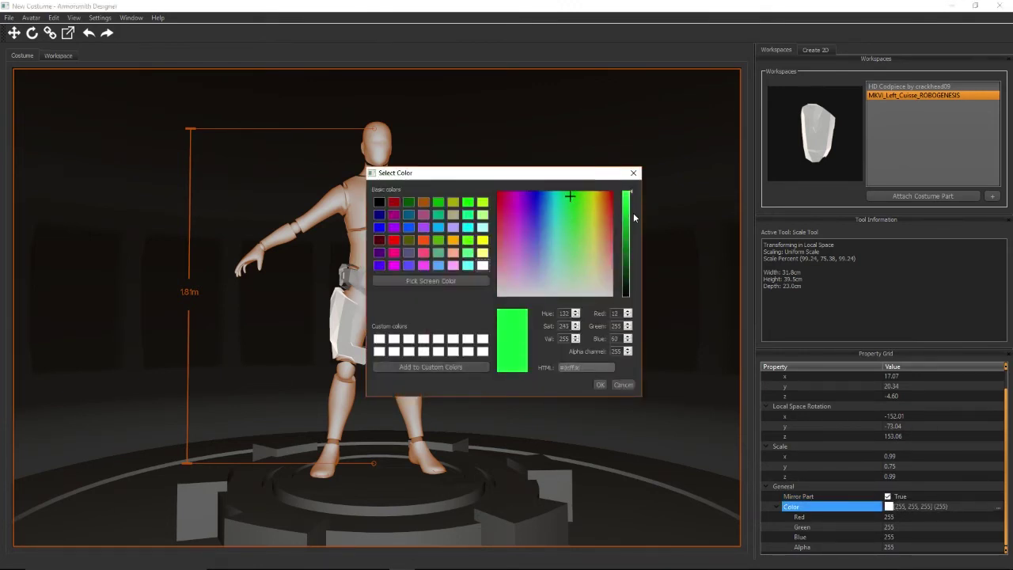
left_click(627, 232)
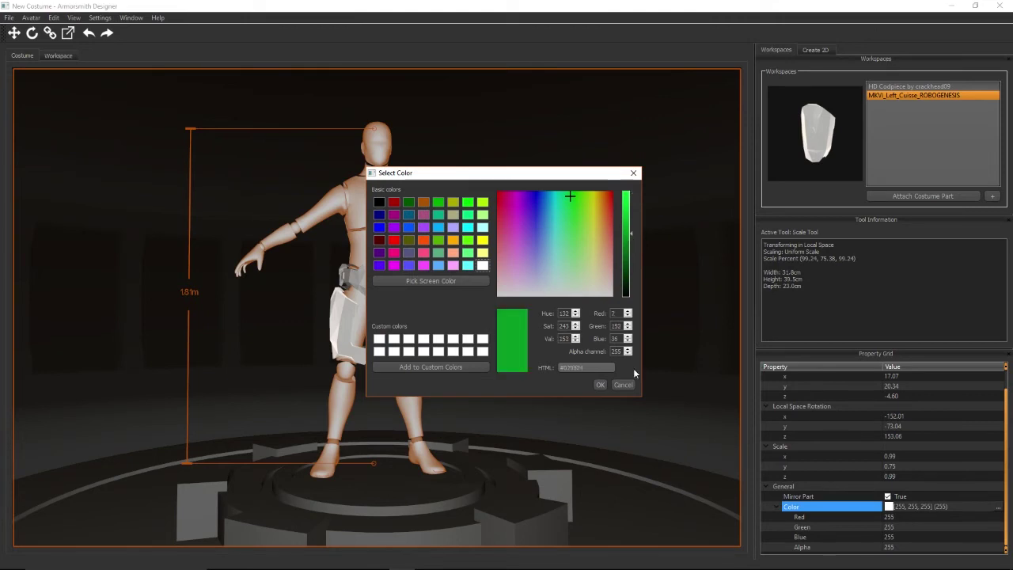
left_click(599, 385)
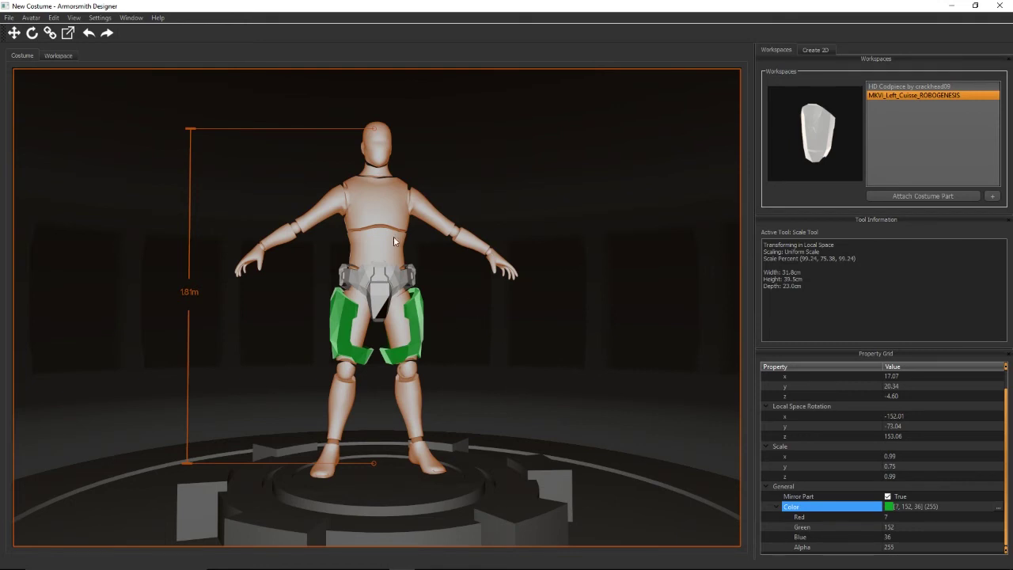
left_click(10, 17)
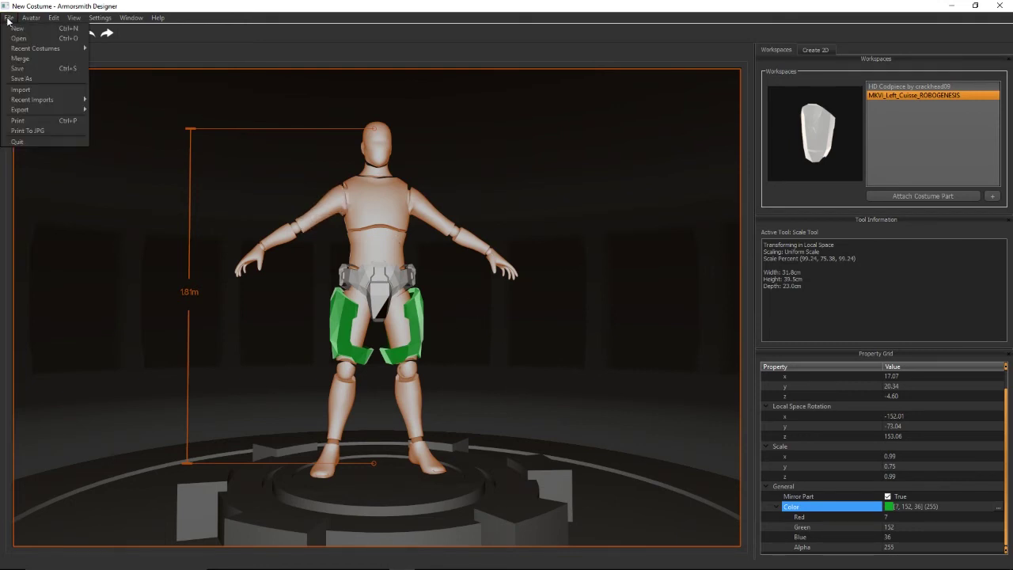
mouse_move(44, 110)
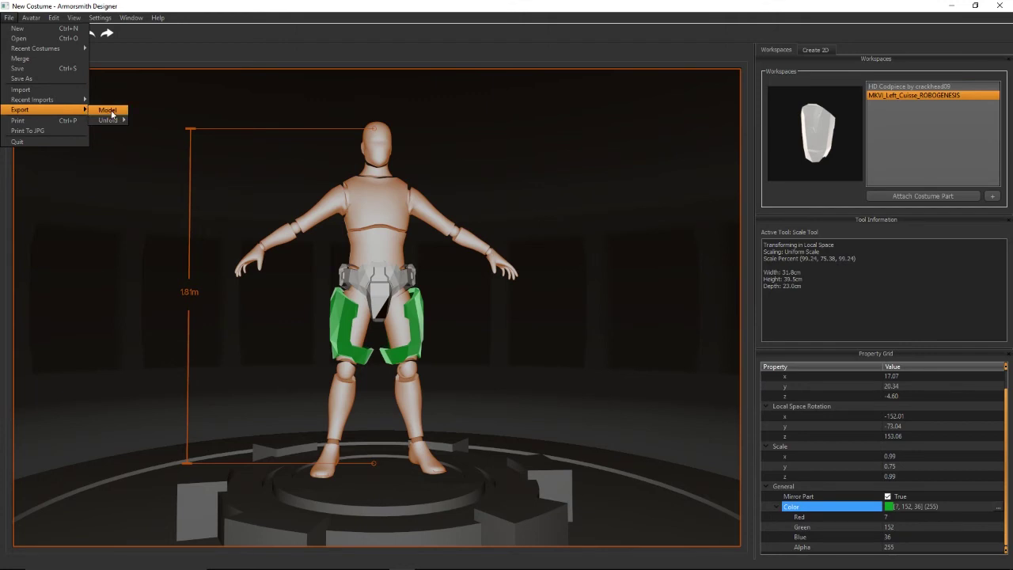
left_click(208, 81)
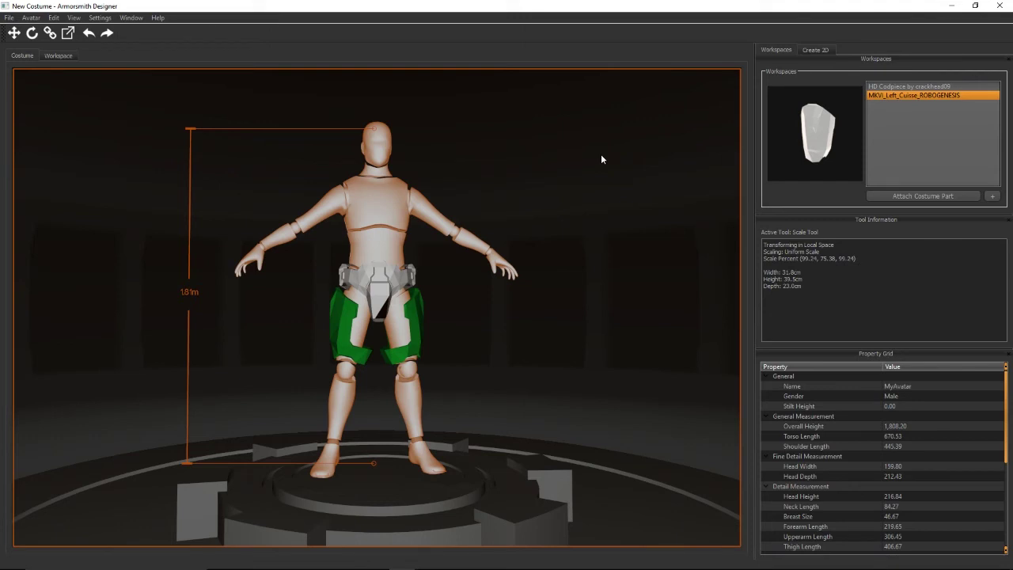
Turn on Demo Mode to view the costumed avatar from all around, and turn it off again.
left_click(102, 20)
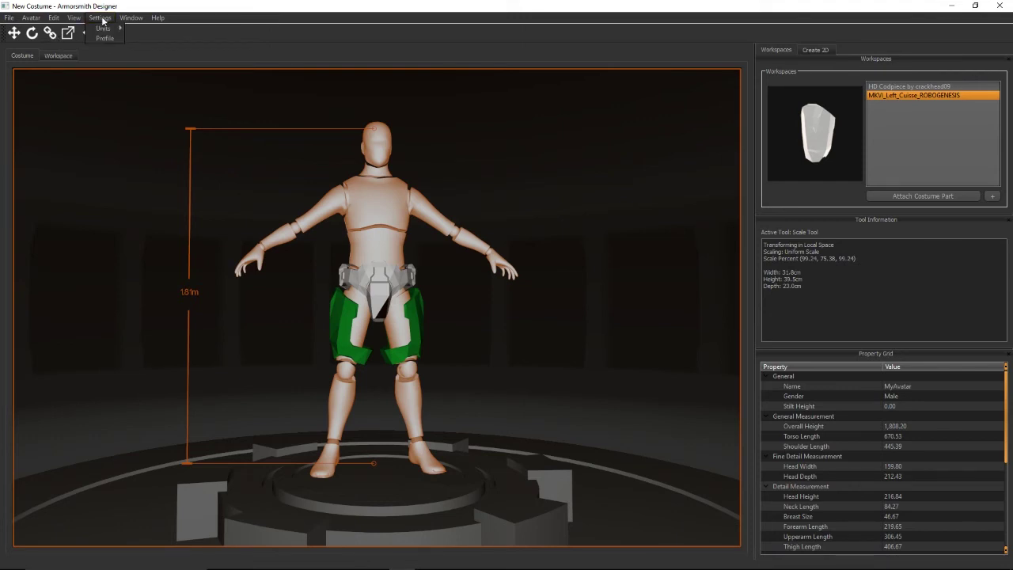
mouse_move(75, 21)
left_click(91, 60)
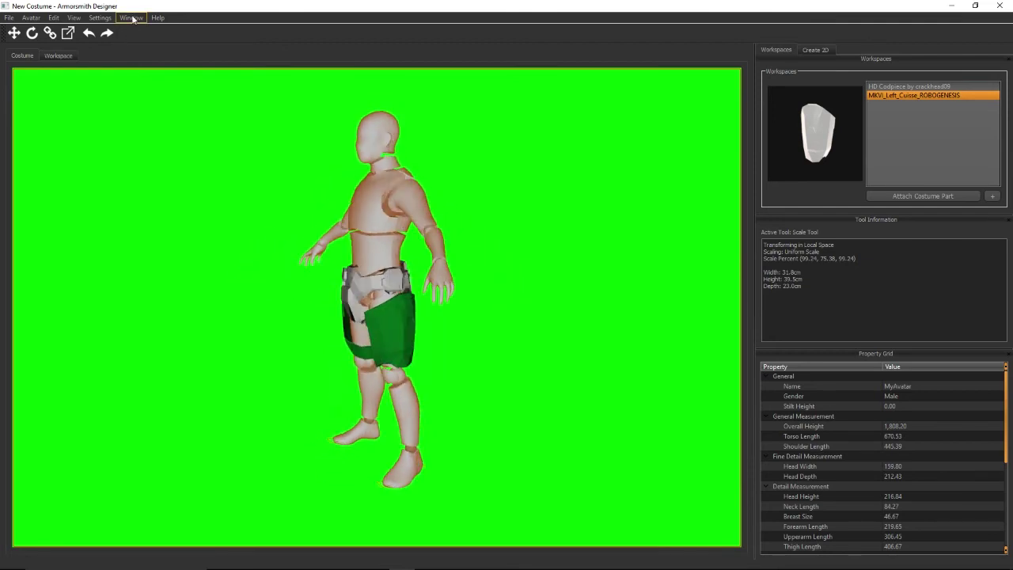
left_click(131, 17)
mouse_move(73, 17)
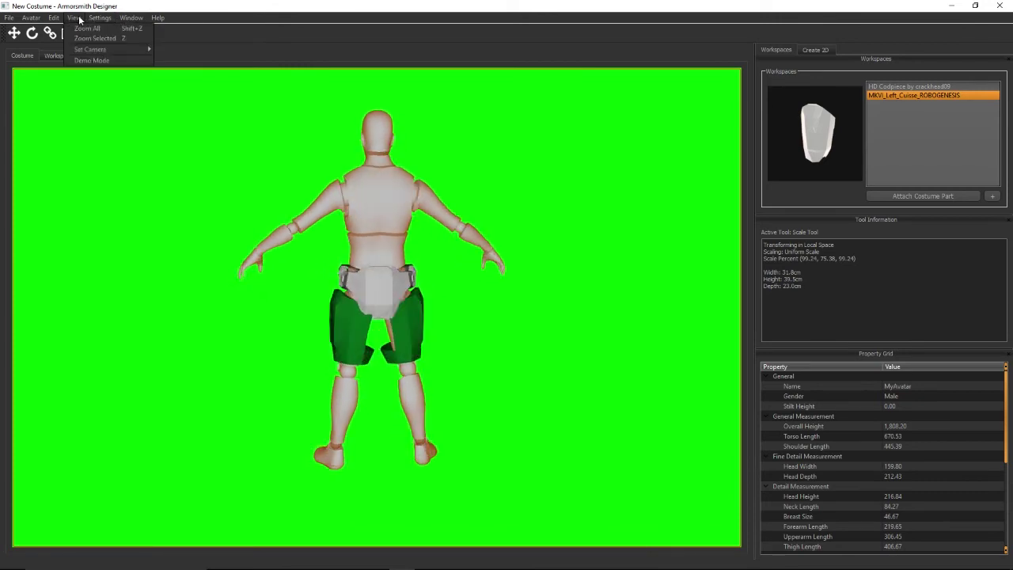
left_click(94, 60)
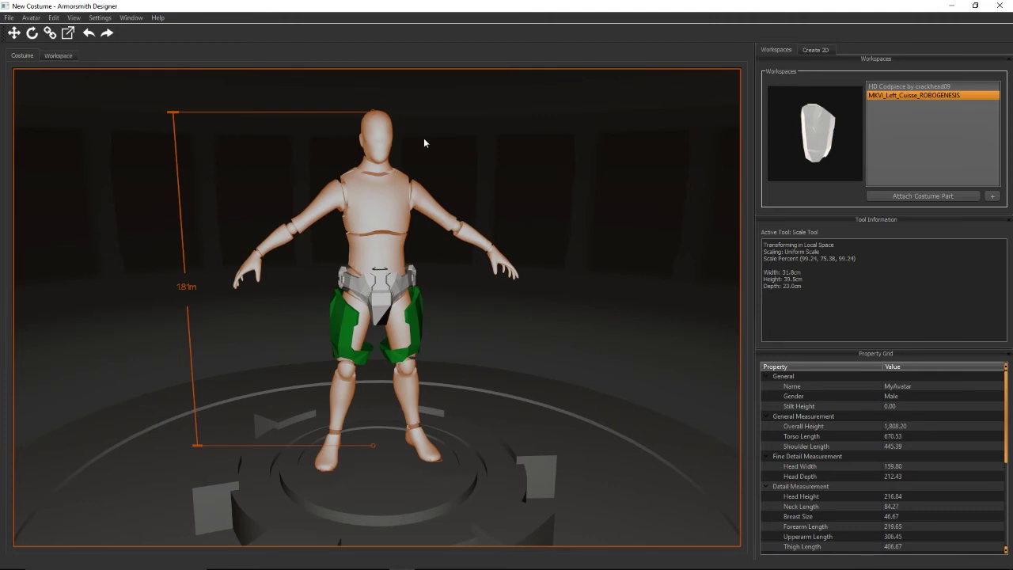
Open the cuisse in its workspace and inspect the 3D model from both sides along with its unfolded 2D pieces.
left_click(64, 55)
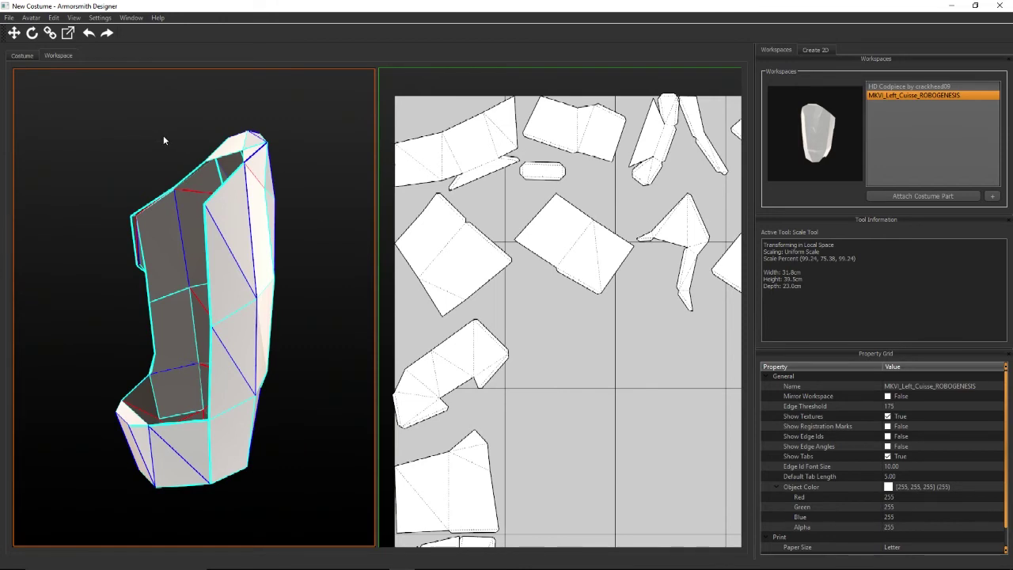
left_click_drag(174, 166, 175, 167)
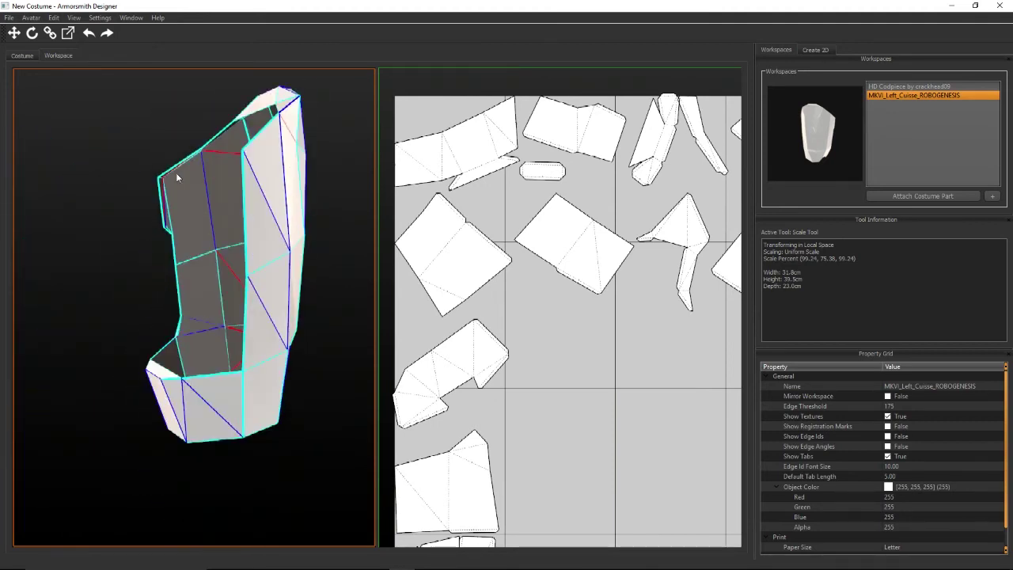
left_click_drag(226, 228, 206, 251)
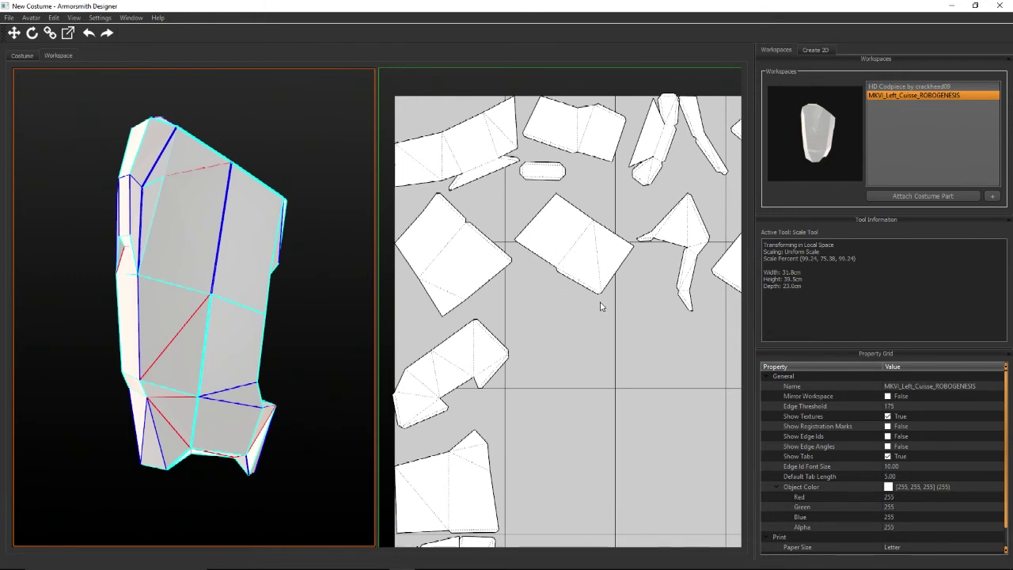
scroll(475, 196, "down", 2)
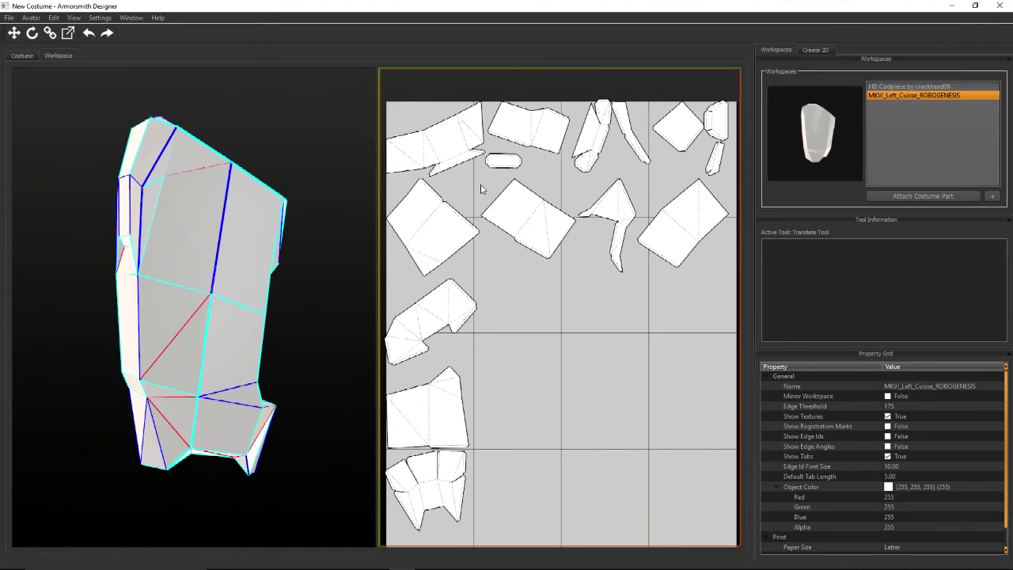
Move the second piece of the second row lower on the pattern sheet, and shift it together with the two neighbouring pieces.
left_click(515, 209)
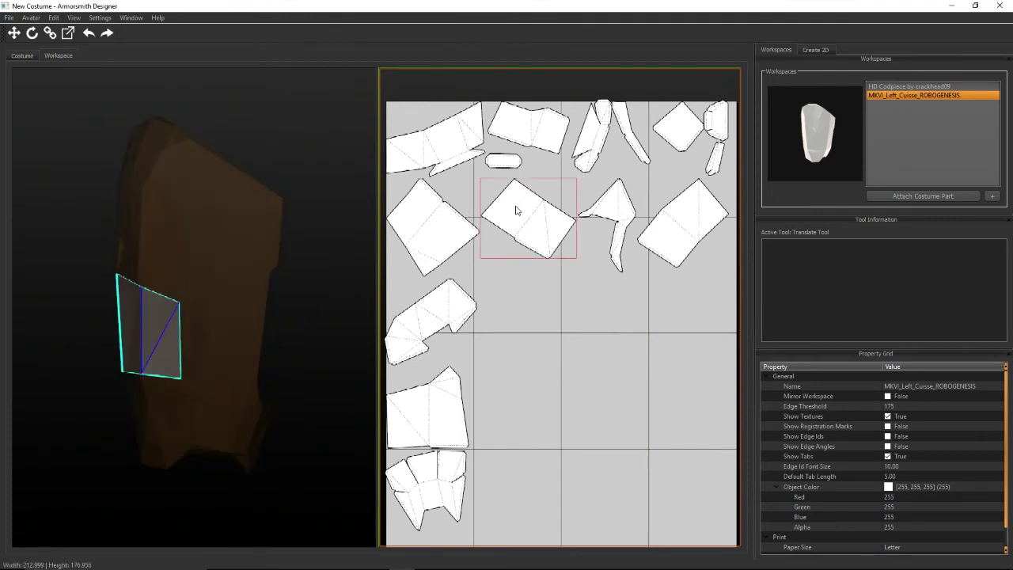
left_click_drag(519, 229, 549, 329)
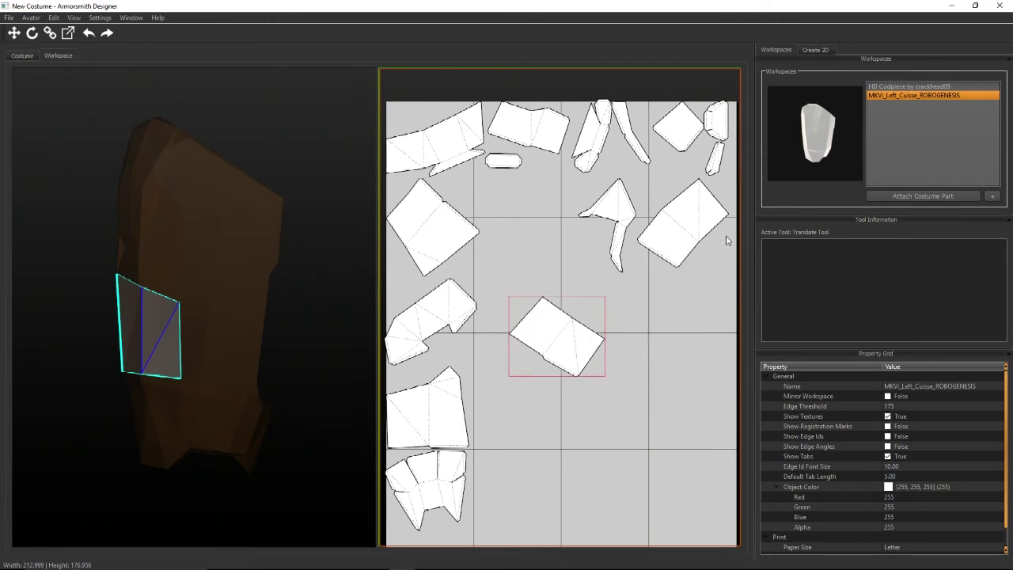
left_click(667, 242)
mouse_move(672, 232)
left_mouse_down()
mouse_move(670, 283)
mouse_move(676, 246)
left_mouse_up()
left_click_drag(489, 190, 728, 428)
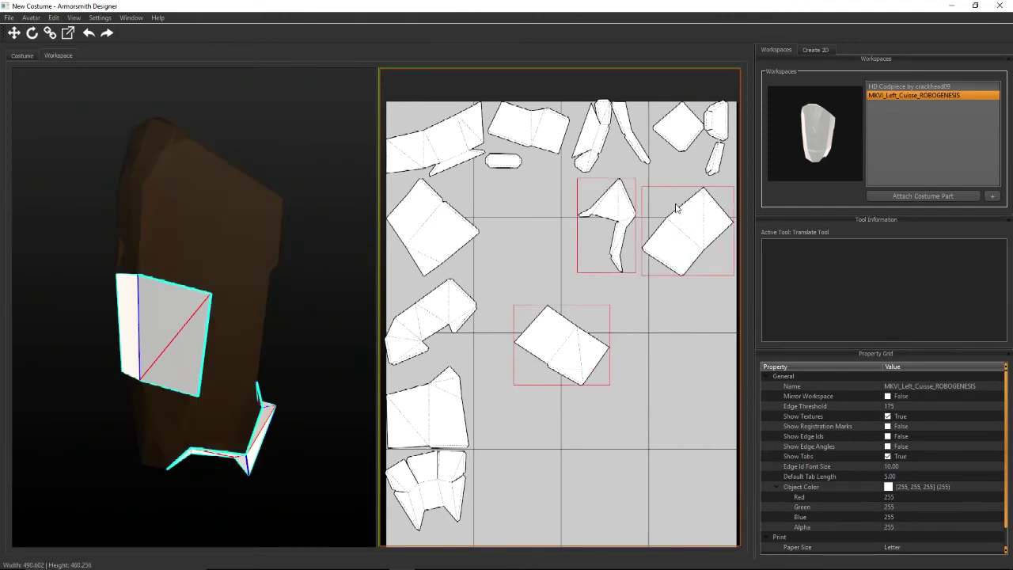
left_click_drag(678, 291, 668, 261)
left_click(606, 301)
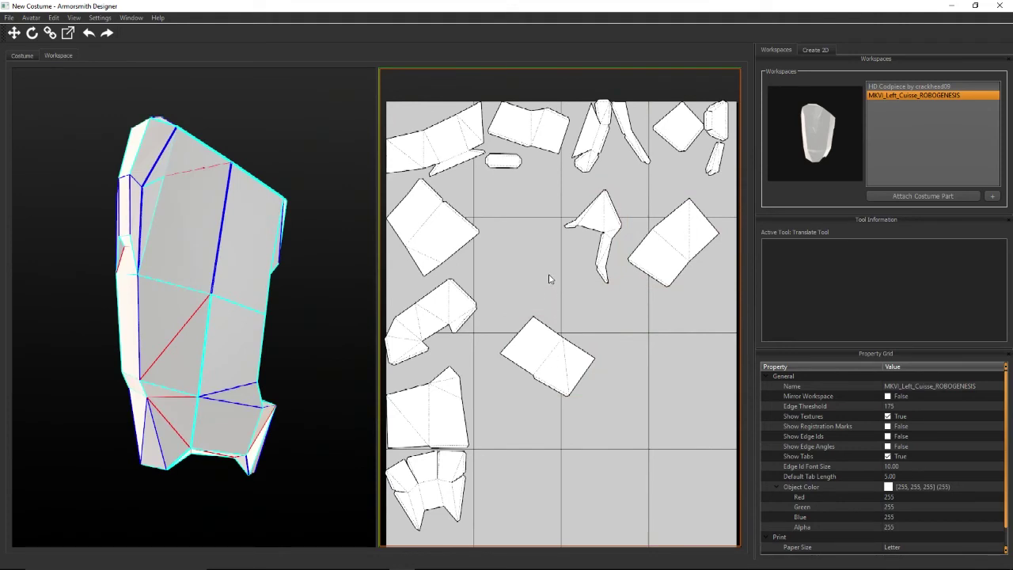
Undo all the piece moves on the pattern sheet and clear the selection.
key("ctrl+y")
key("ctrl+y")
key("ctrl+y")
key("ctrl+y")
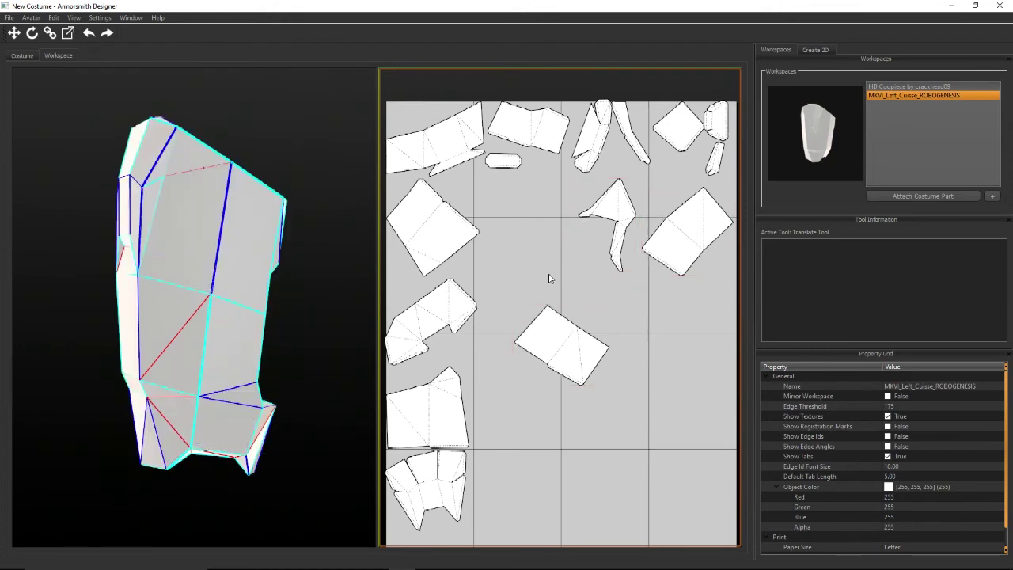
key("ctrl+y")
key("ctrl+y")
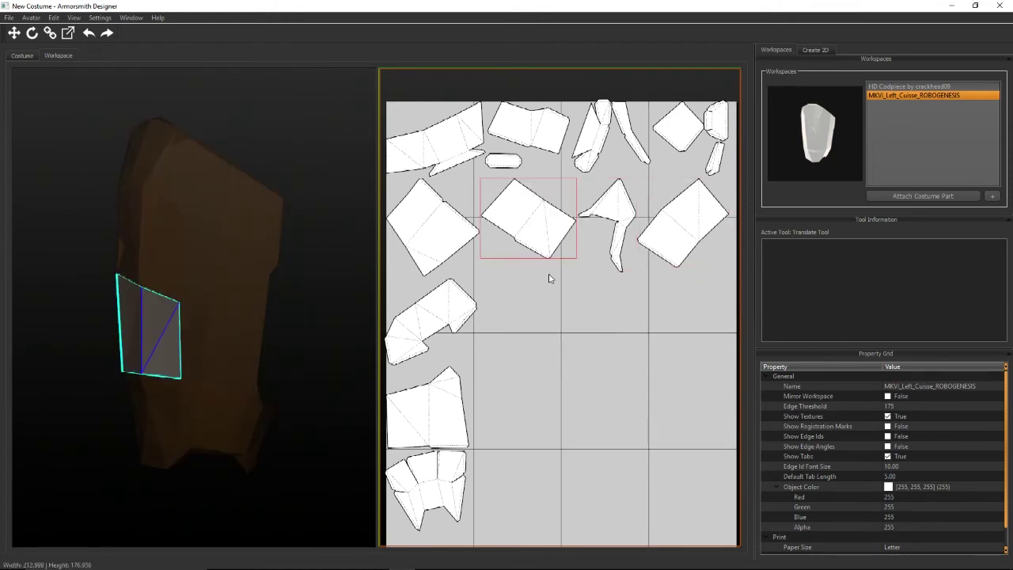
left_click(552, 296)
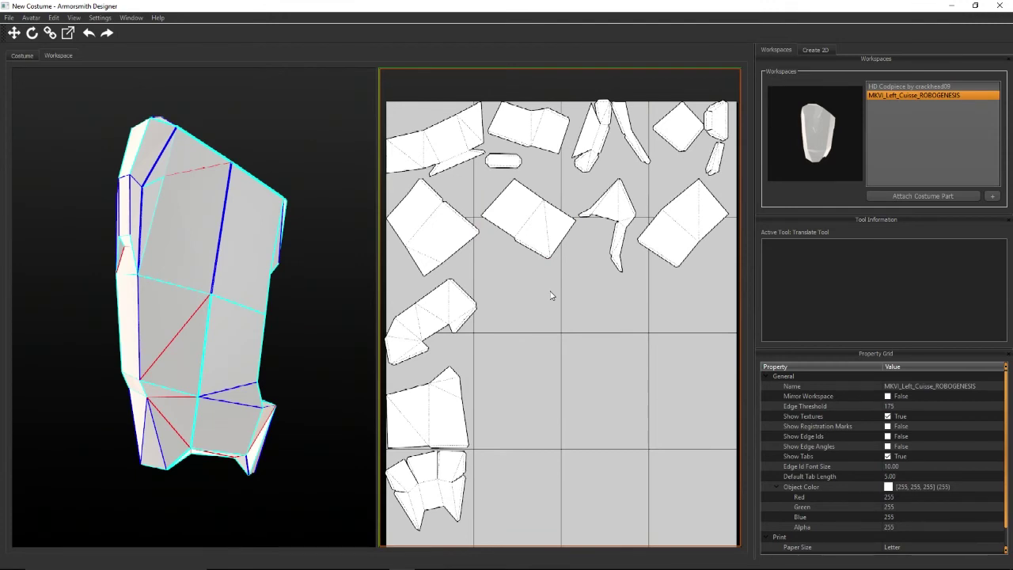
Rotate the second piece of the second row until its long edges lie about level on the pattern sheet.
key("r")
left_click(491, 219)
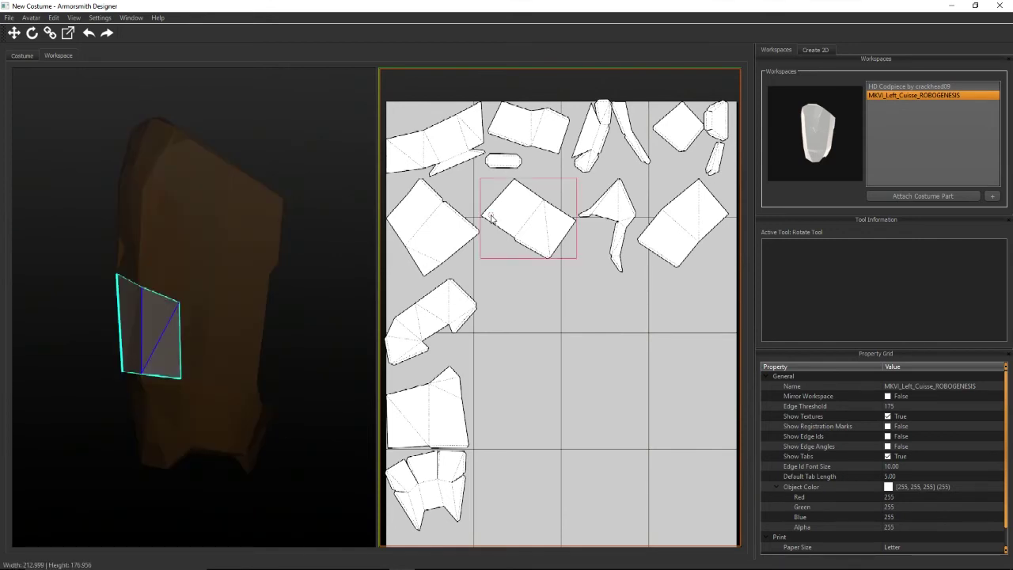
left_click_drag(490, 219, 552, 188)
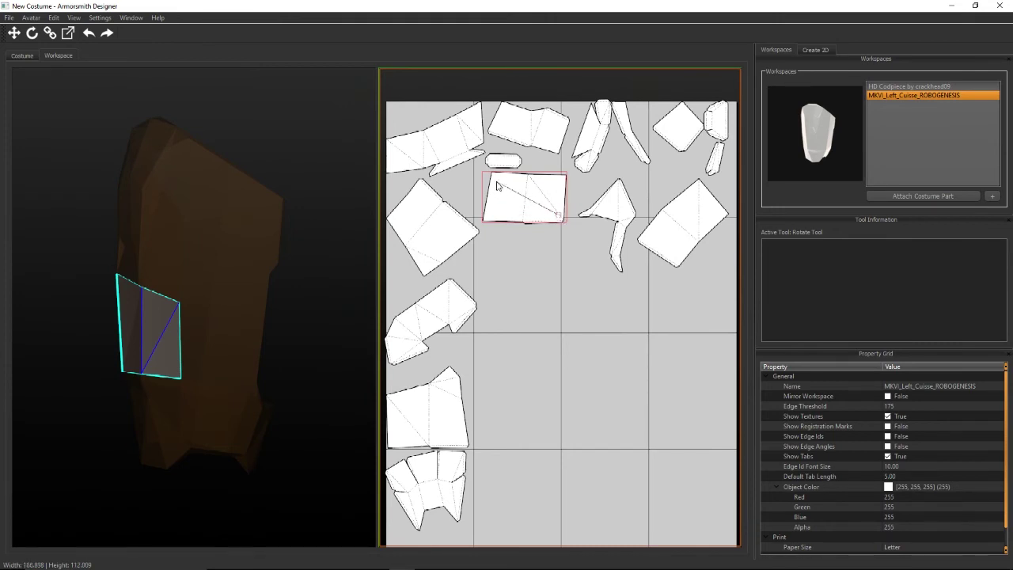
left_click_drag(497, 187, 524, 201)
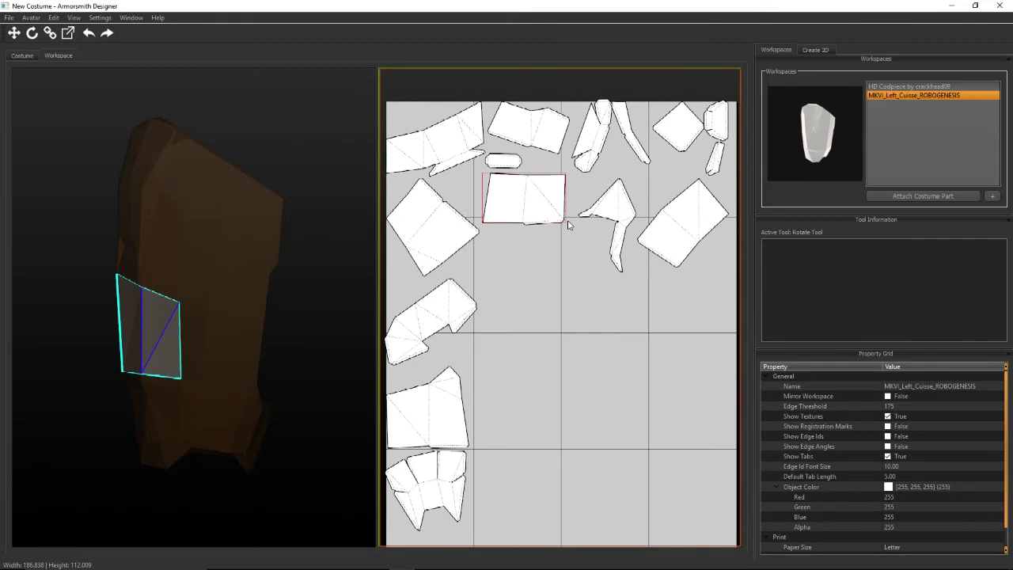
Cut the rotated piece along its middle fold with the Join/Cut tool, and rejoin the two halves at that edge.
key("j")
left_click(526, 204)
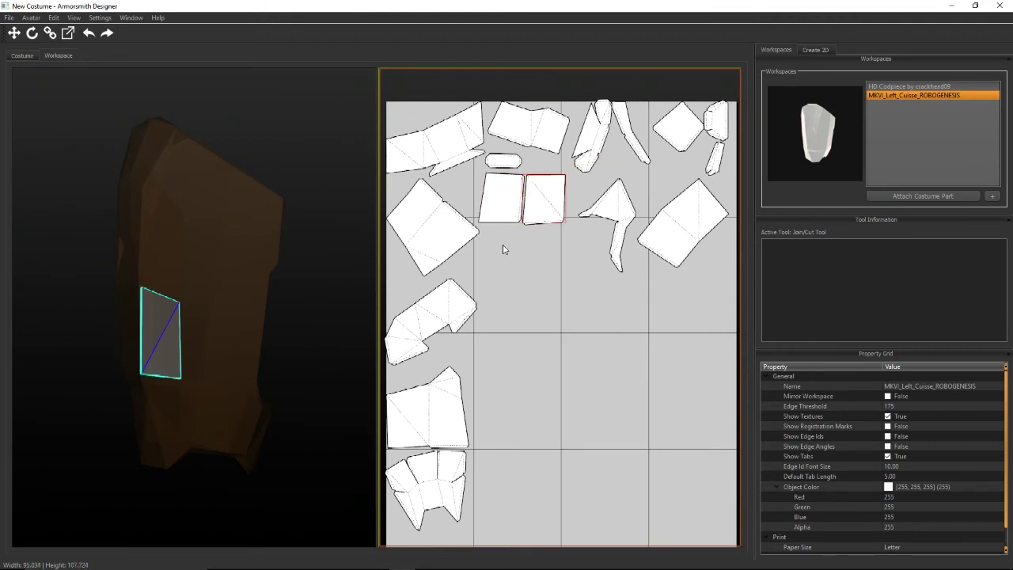
middle_click_drag(528, 228, 549, 270)
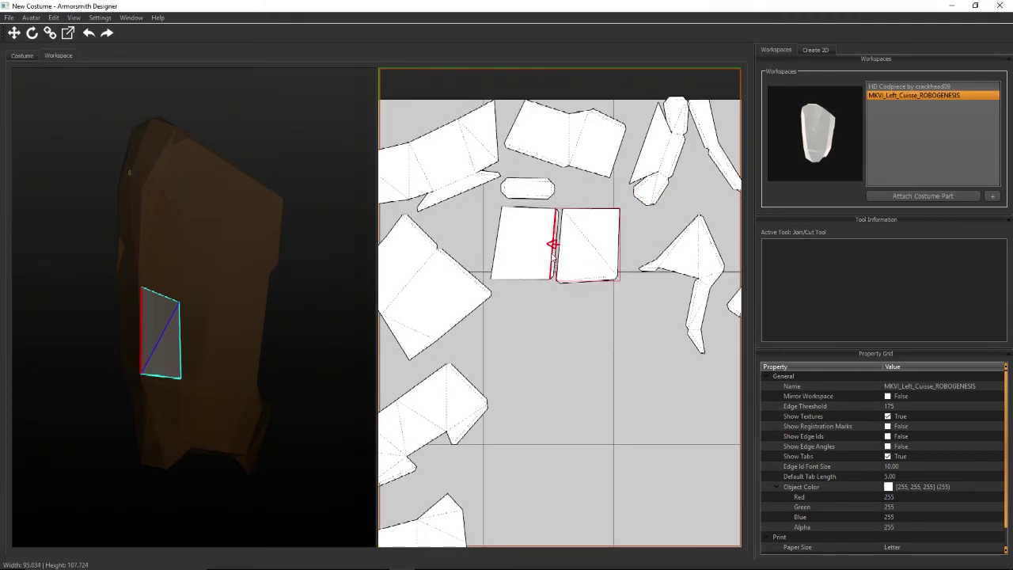
scroll(552, 265, "up", 4)
scroll(572, 190, "down", 2)
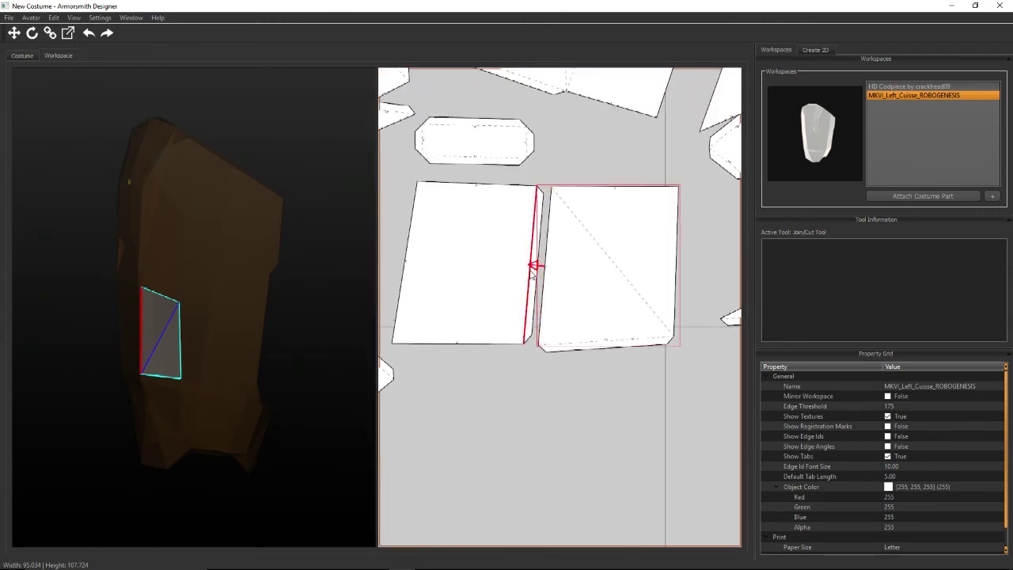
left_click(534, 267)
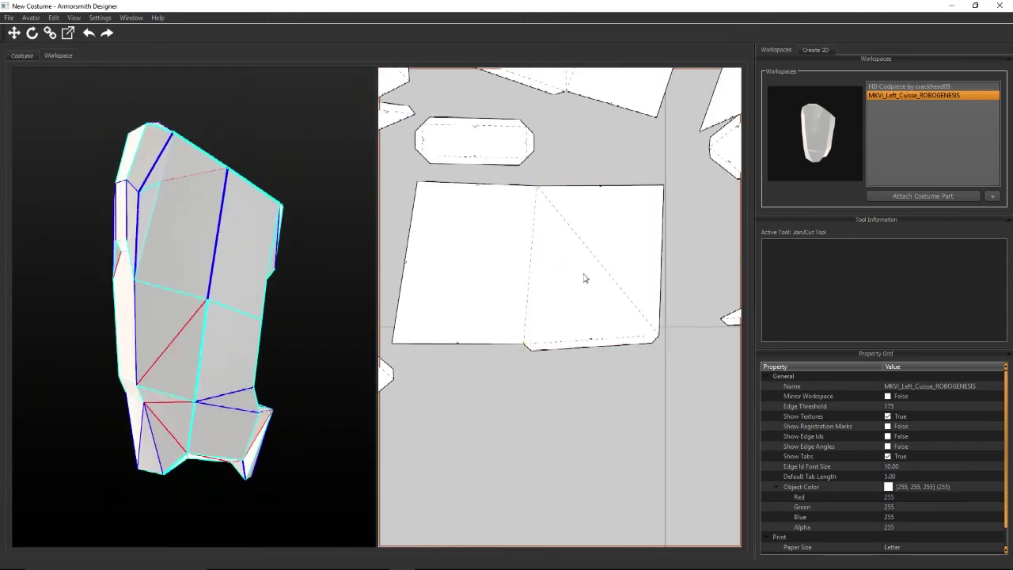
Join the adjacent cuisse pieces to the lower and upper edges of the rotated piece.
left_click(589, 343)
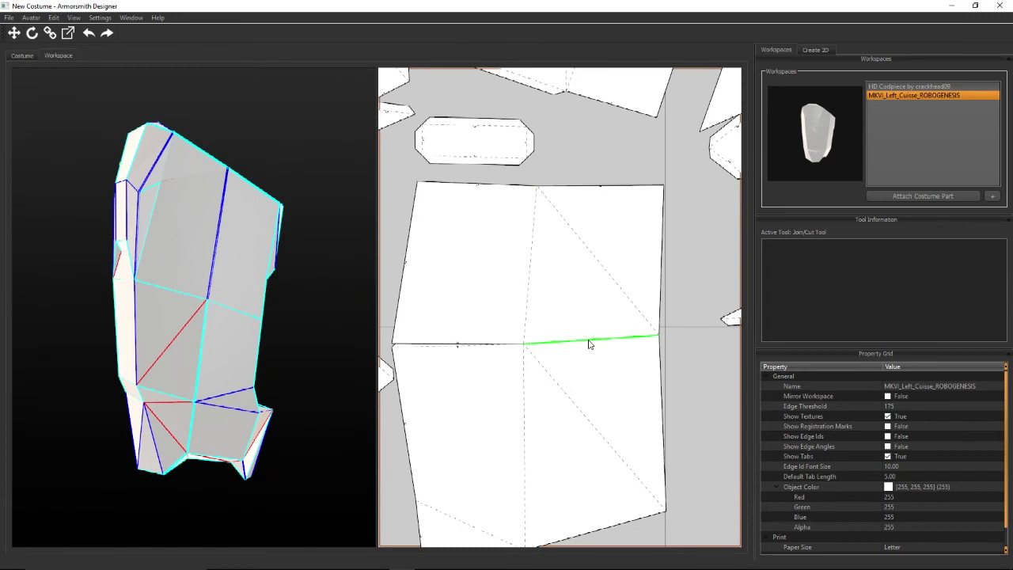
left_click(659, 301)
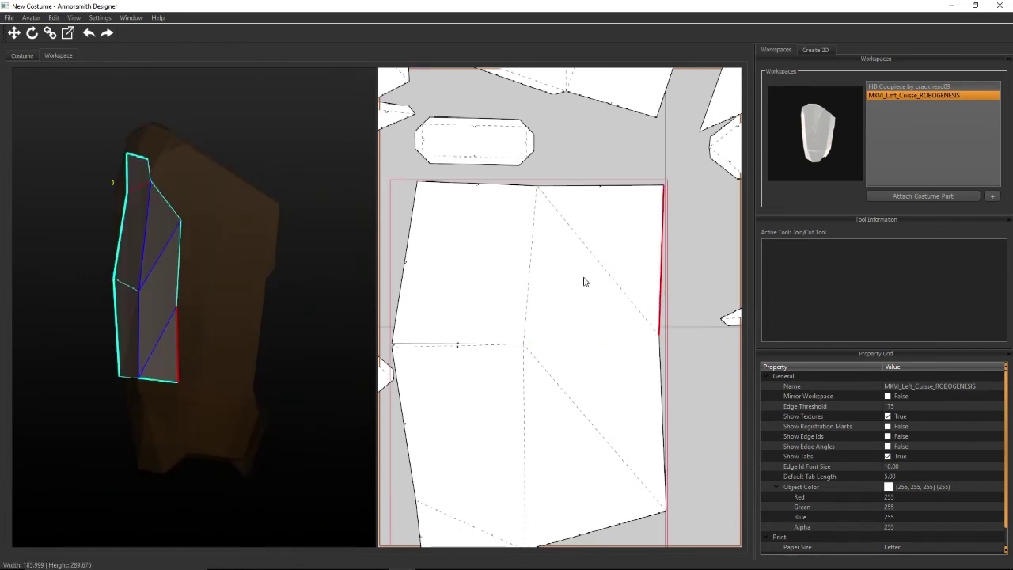
left_click(601, 190)
Move the merged piece down the pattern sheet so that it clears the piece it overlaps.
scroll(611, 279, "down", 3)
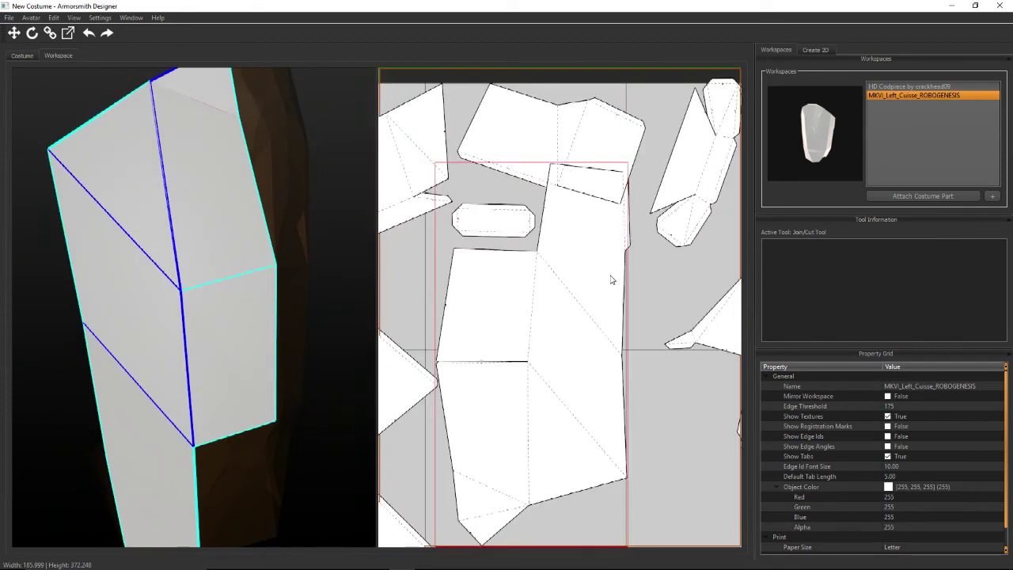
scroll(610, 279, "down", 4)
key("t")
left_click_drag(556, 323, 563, 359)
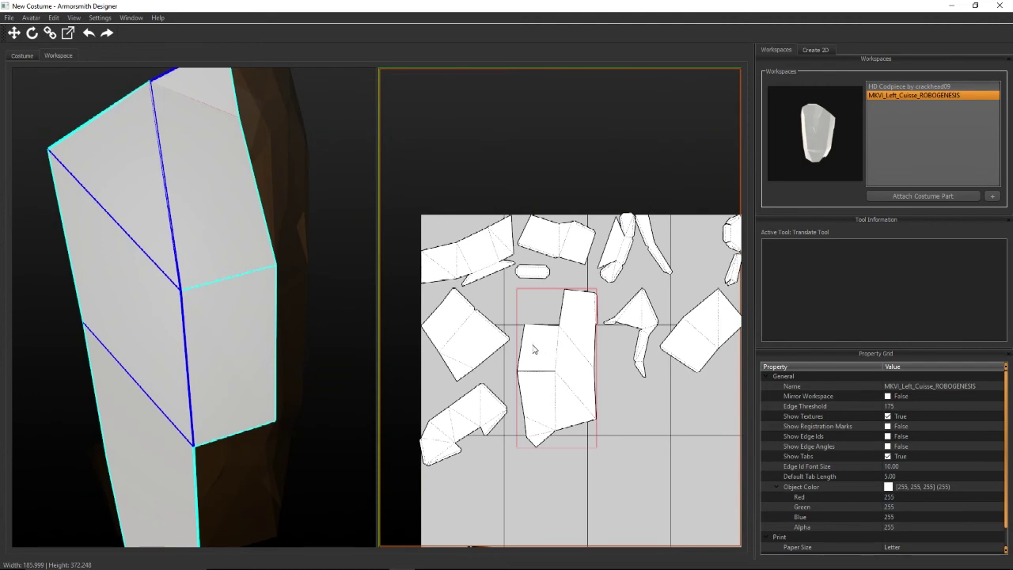
Widen the 2D pattern view and set the edge ID font size to 20.
left_click_drag(382, 324, 290, 319)
middle_click_drag(490, 351, 509, 299)
scroll(508, 299, "up", 6)
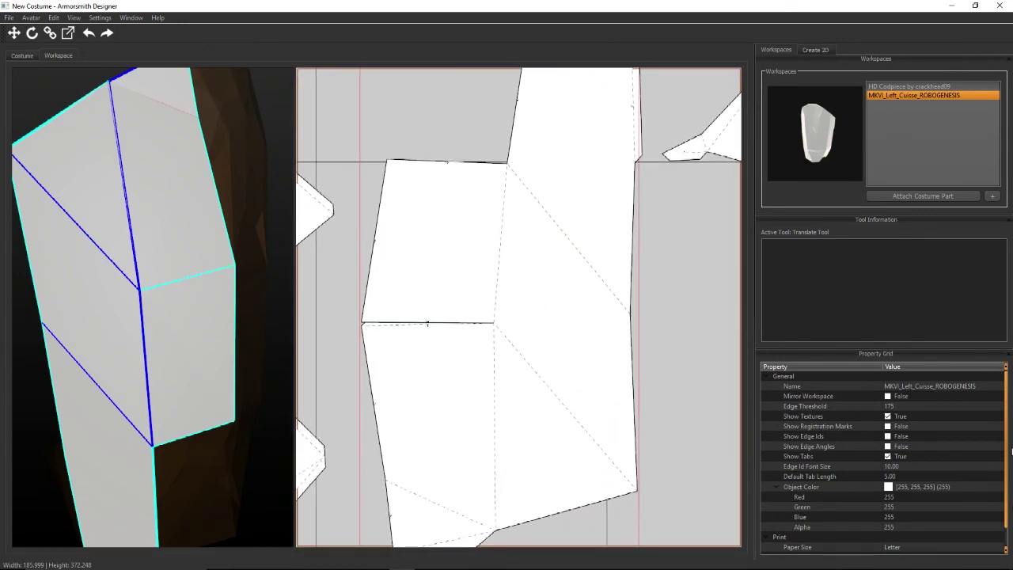
left_click(907, 465)
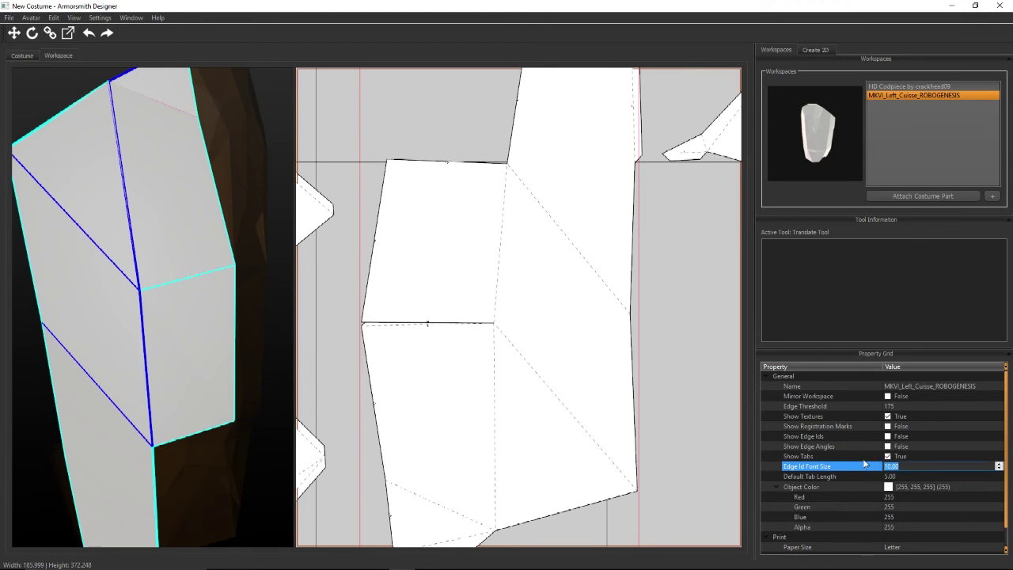
type("30")
key("Return")
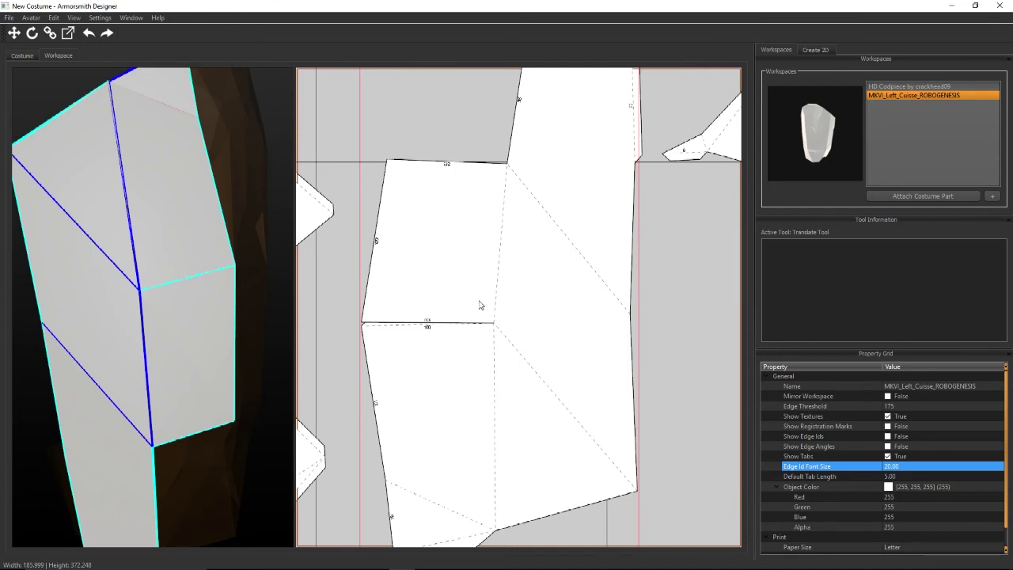
Set the cuisse workspace's edge threshold to 160.
left_click(906, 405)
left_click_drag(888, 405, 831, 394)
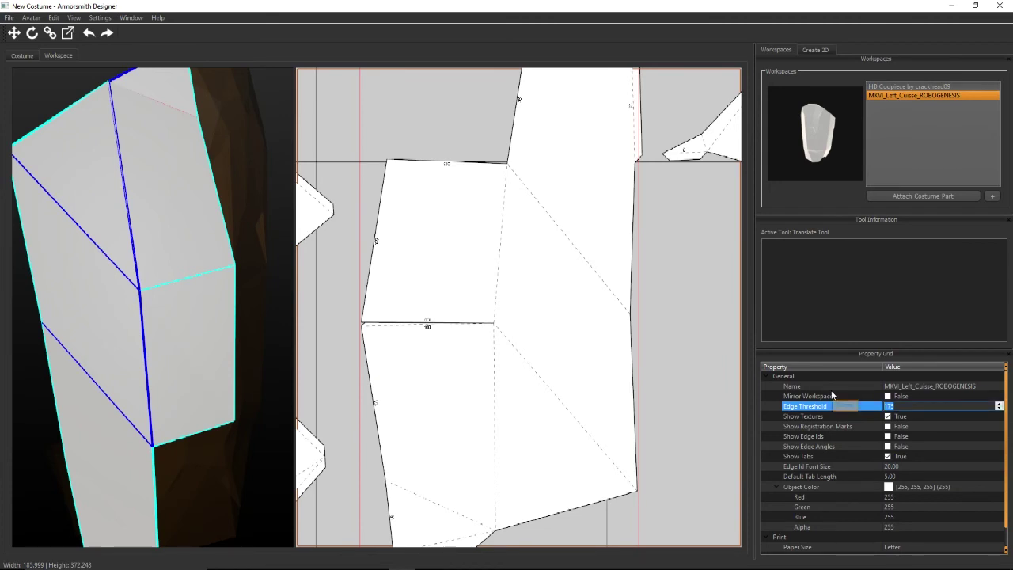
type("160")
key("Return")
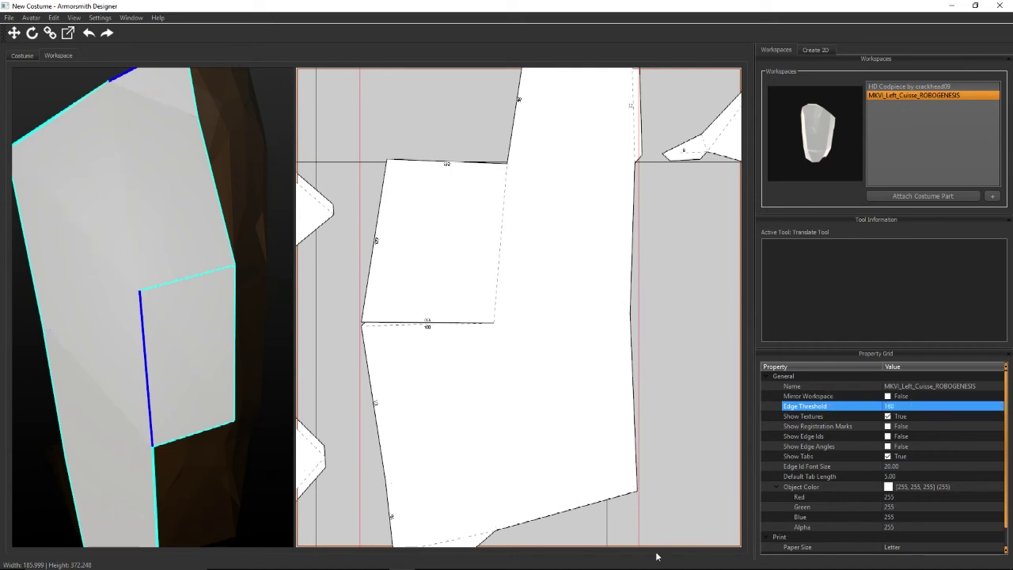
scroll(486, 381, "down", 3)
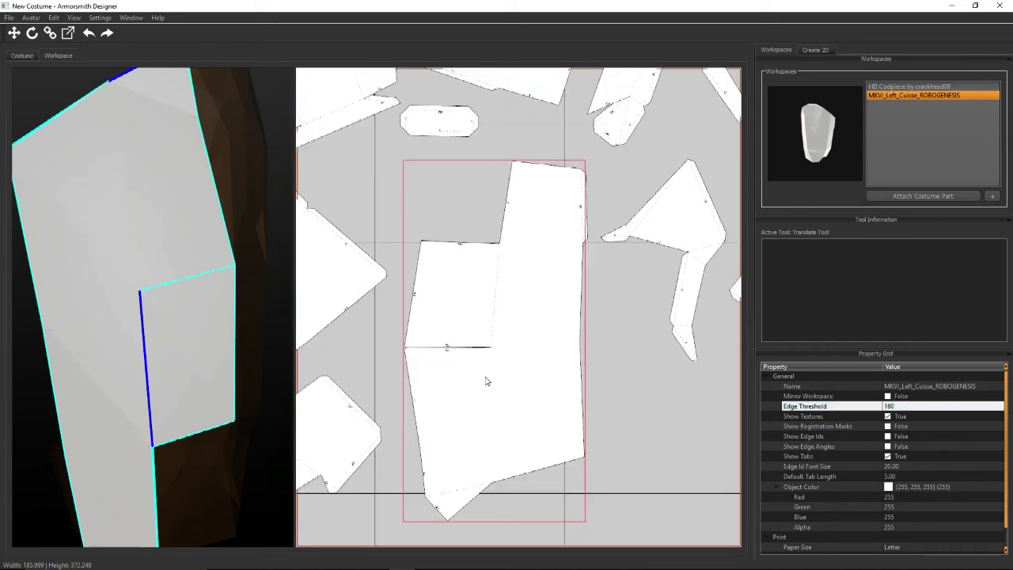
Show the cuisse pattern's registration marks, examine them along the piece edges, and hide them again.
scroll(486, 381, "down", 3)
middle_click_drag(424, 233, 399, 265)
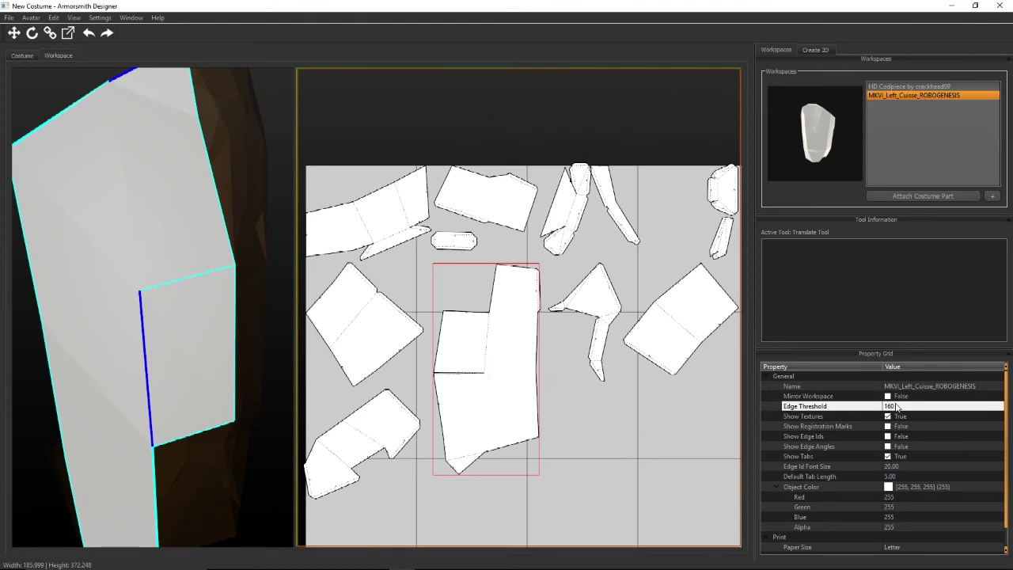
scroll(578, 400, "up", 5)
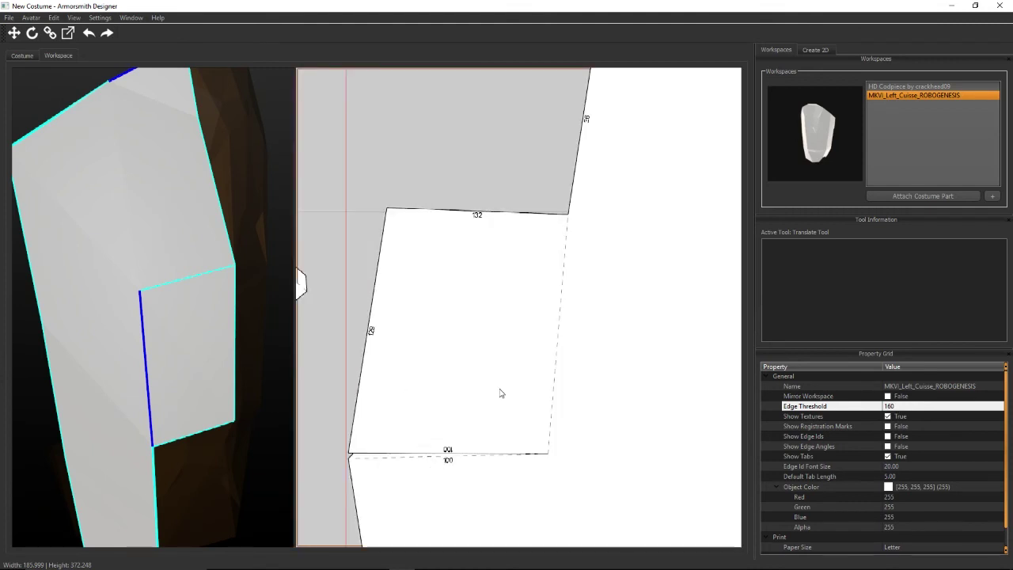
left_click(886, 426)
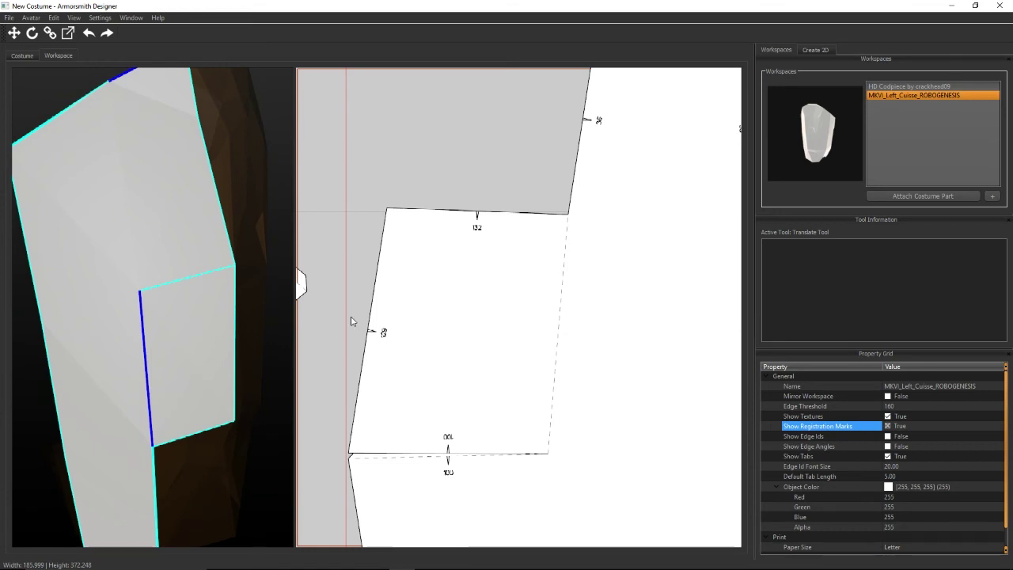
scroll(422, 333, "down", 2)
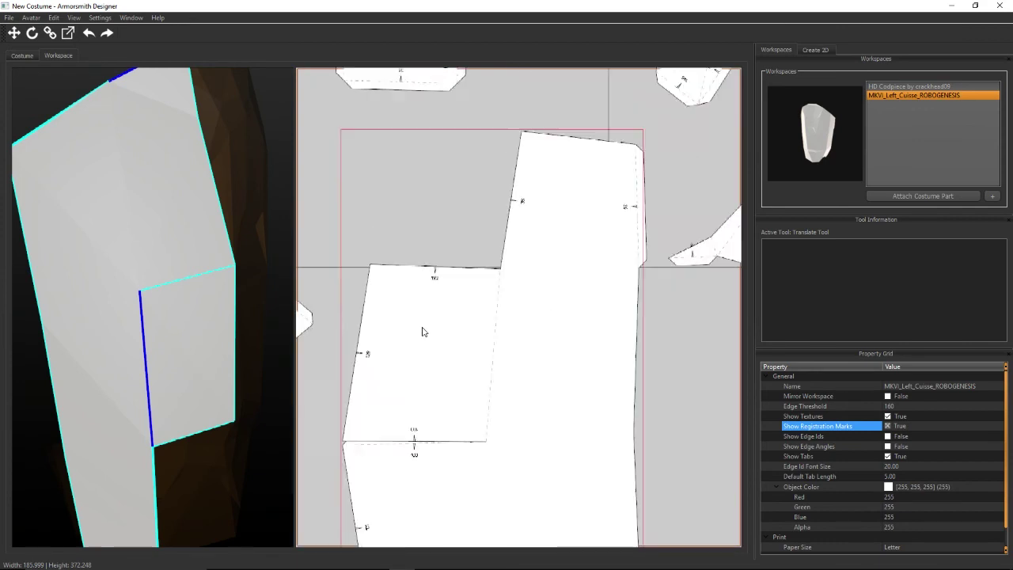
scroll(423, 333, "down", 1)
middle_click_drag(423, 332, 523, 202)
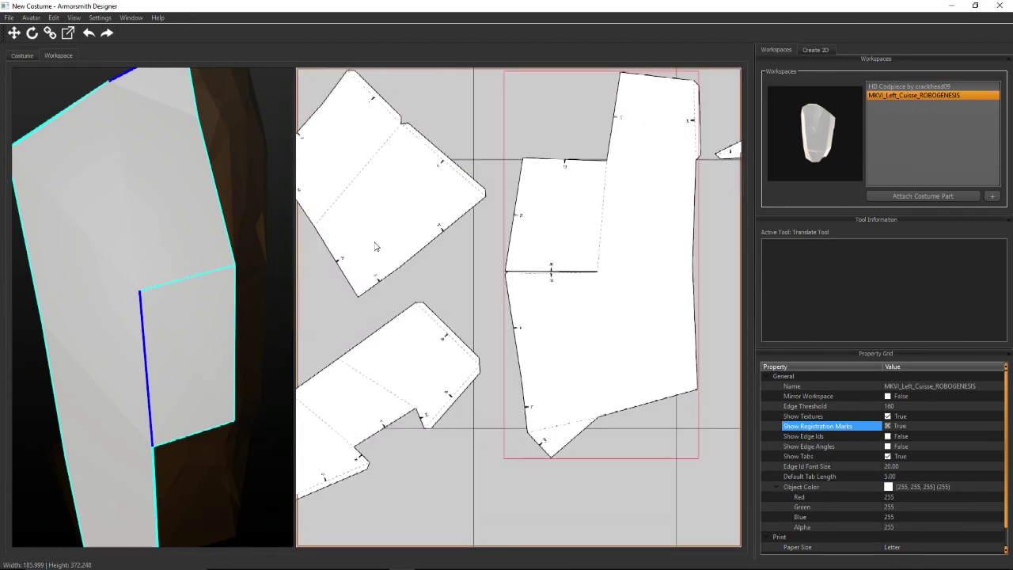
left_click(886, 427)
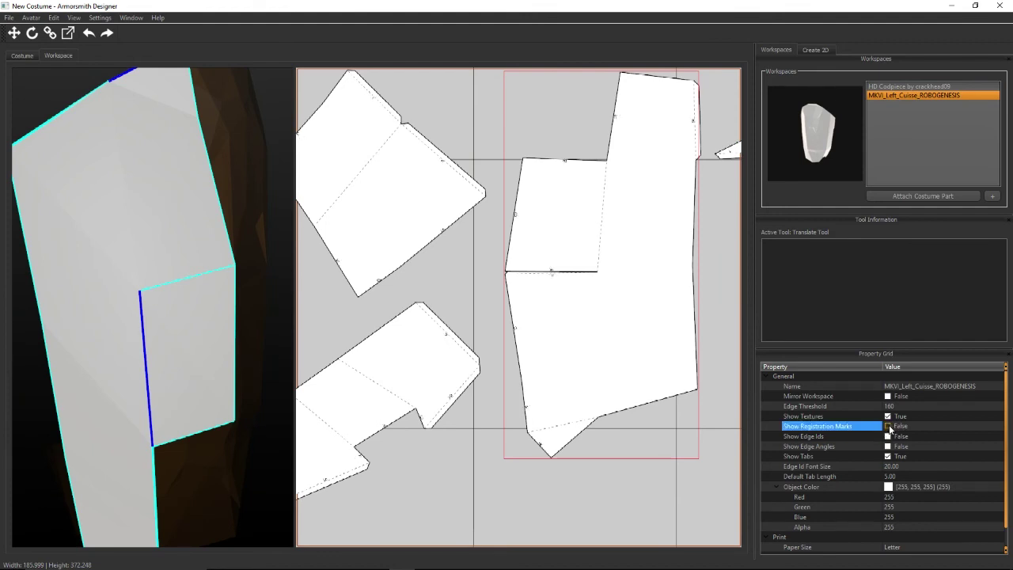
Turn on the edge IDs for the cuisse workspace.
left_click(888, 437)
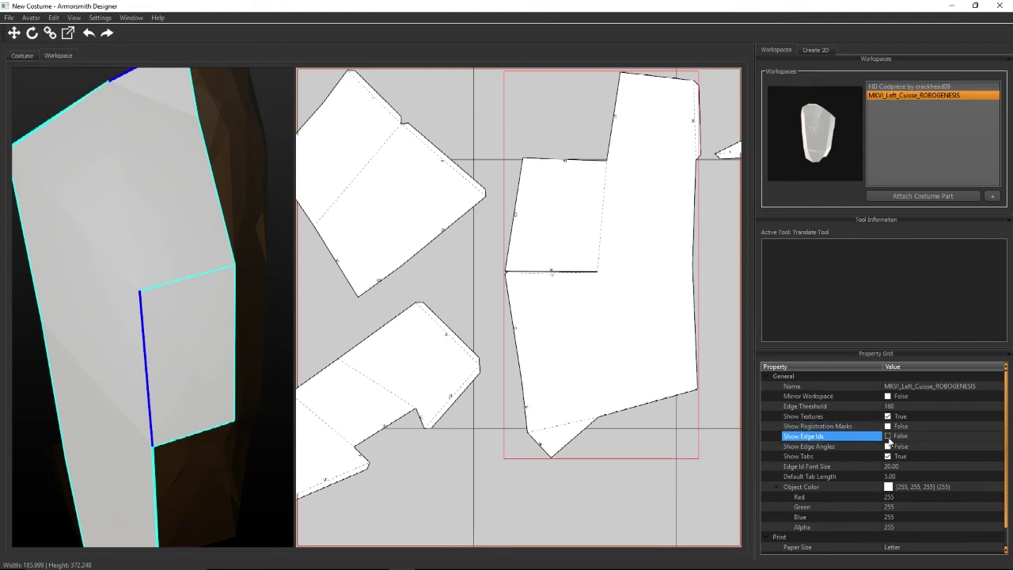
left_click(887, 436)
scroll(519, 224, "up", 5)
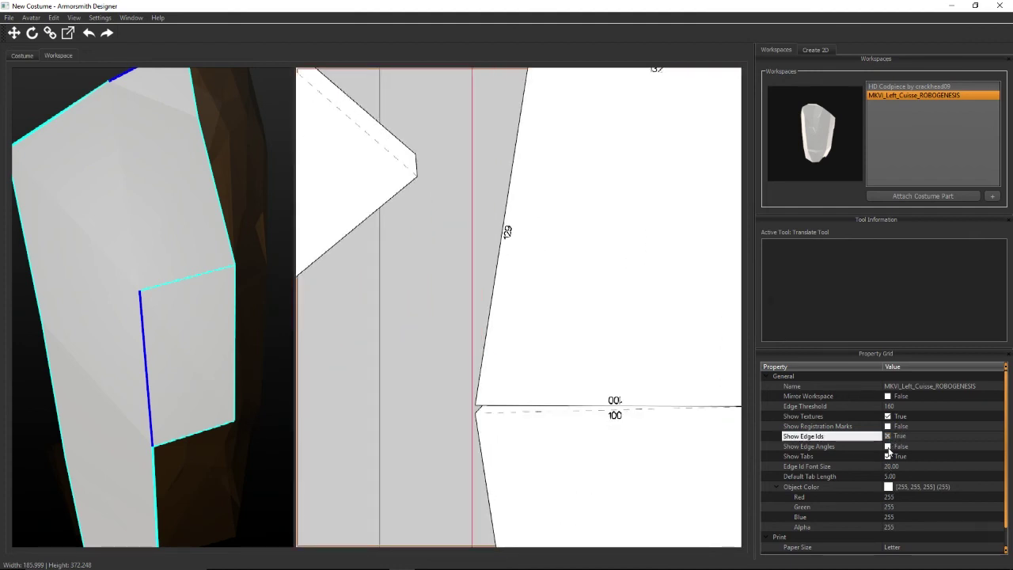
Show the edge angles on the cuisse pattern, examine them beside the edge IDs, and hide the angles again.
left_click(888, 448)
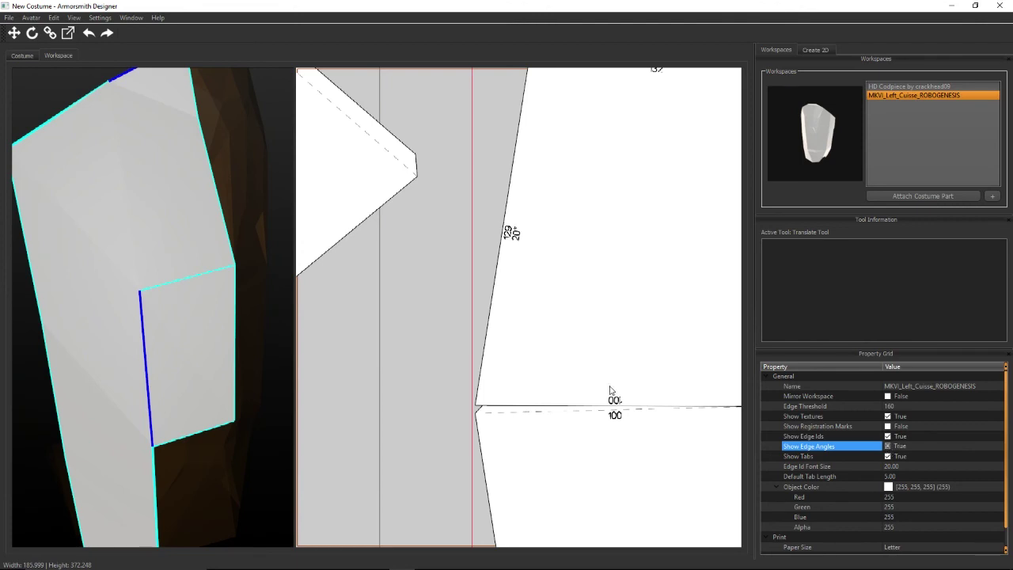
scroll(530, 295, "down", 5)
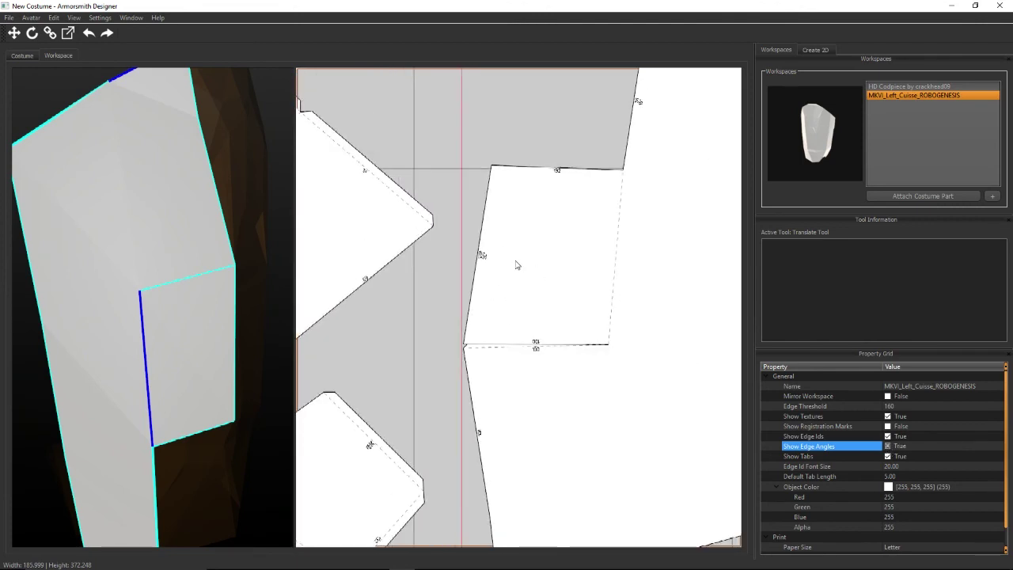
scroll(507, 380, "up", 5)
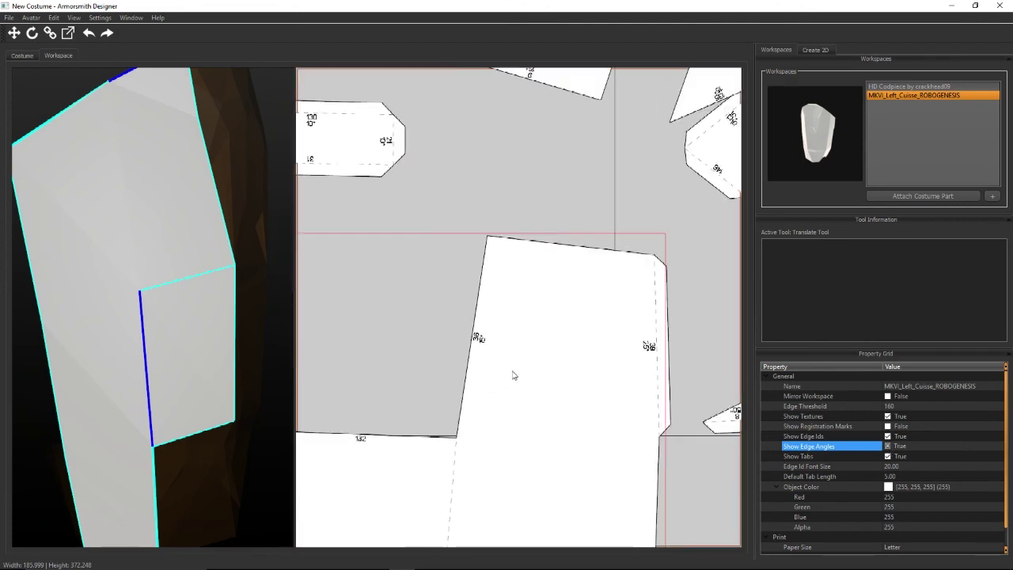
scroll(457, 398, "up", 2)
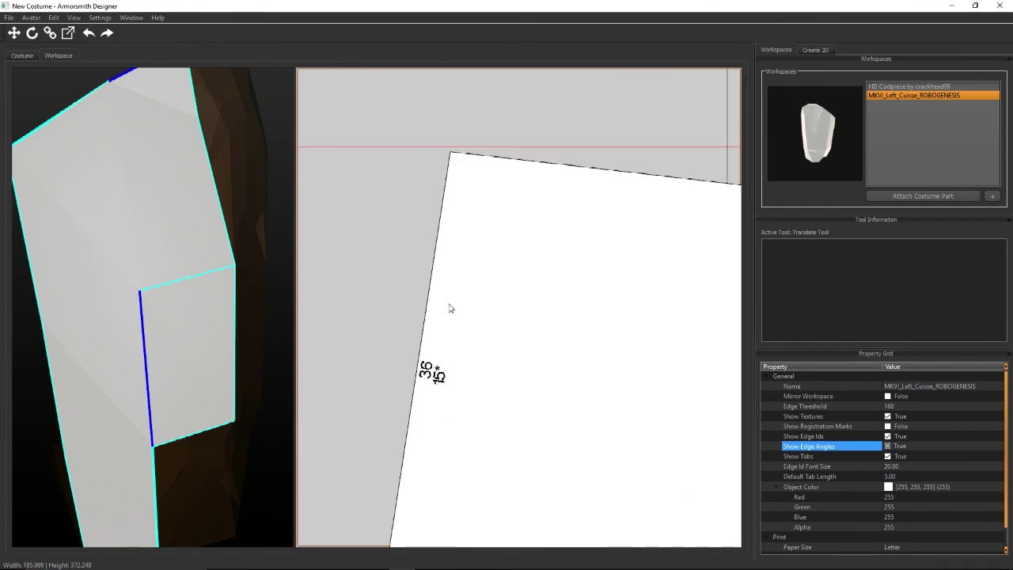
scroll(450, 305, "up", 3)
scroll(506, 291, "down", 3)
scroll(515, 325, "up", 3)
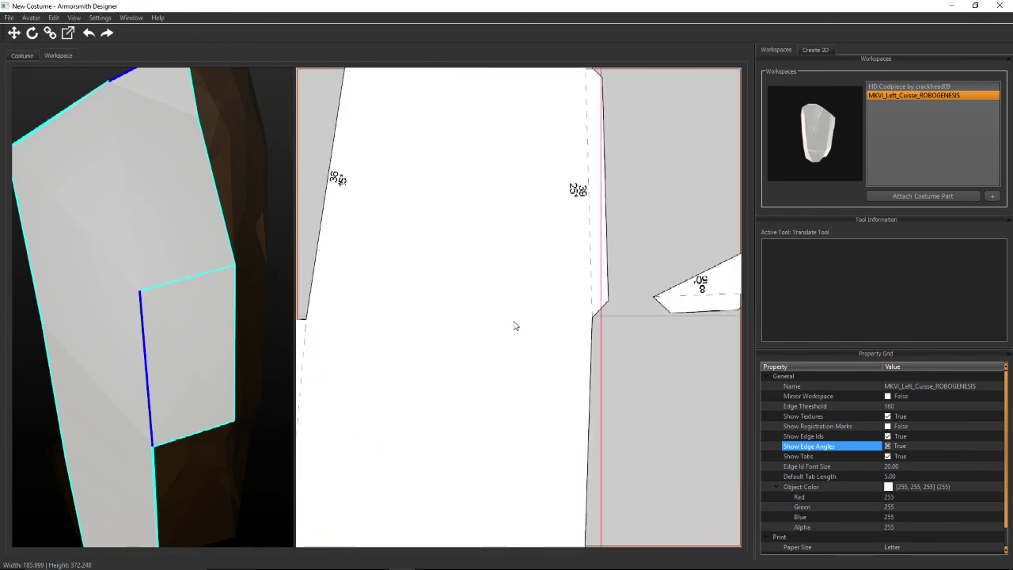
scroll(528, 331, "down", 4)
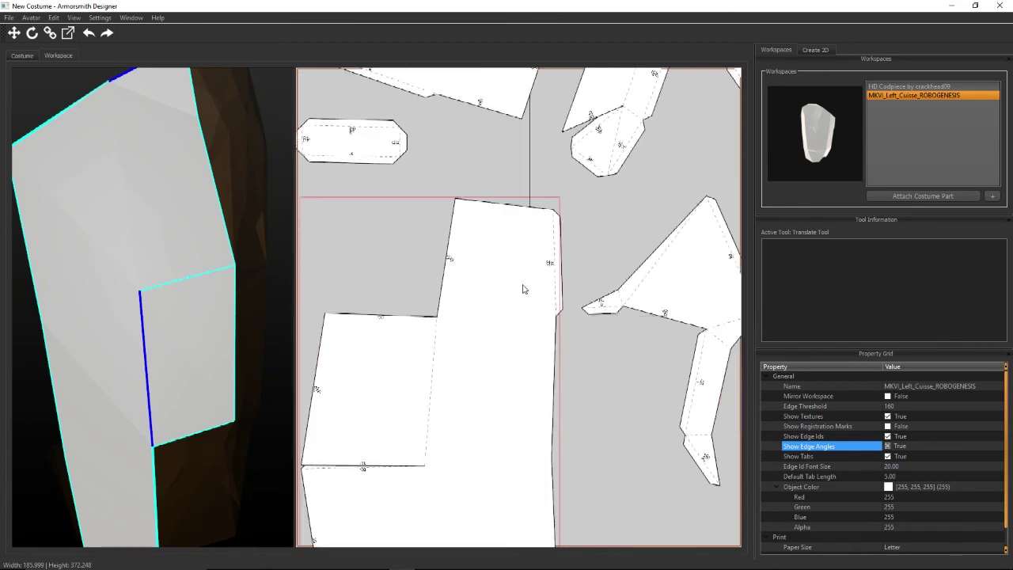
scroll(526, 288, "up", 2)
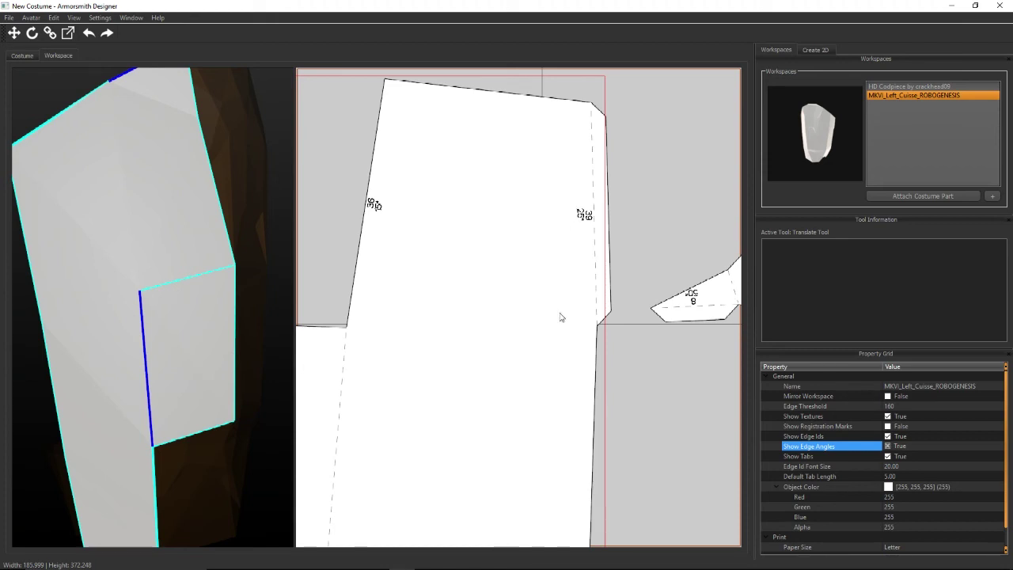
left_click(886, 446)
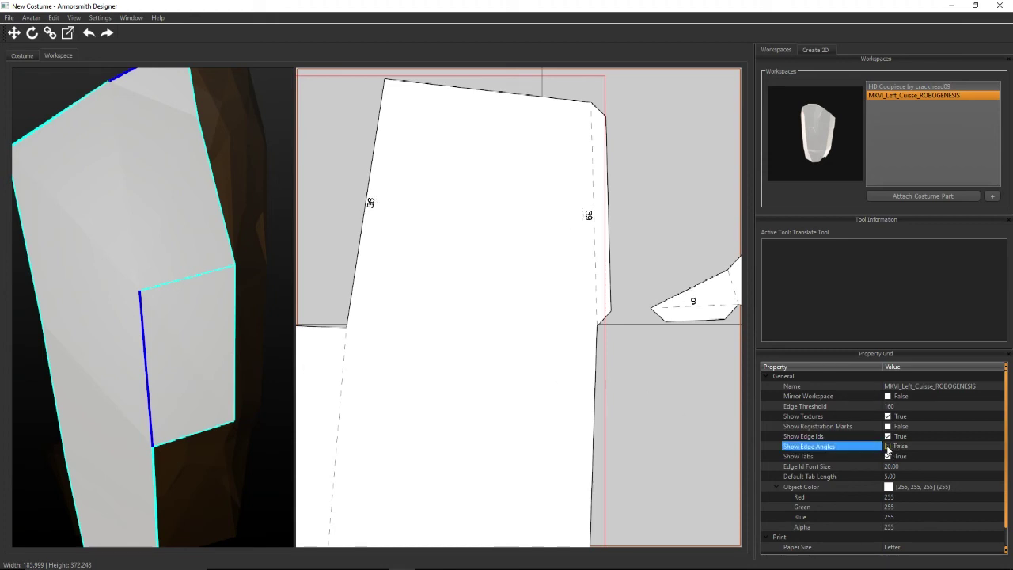
Hide the glue tabs on the cuisse pattern pieces and show them again.
left_click(887, 457)
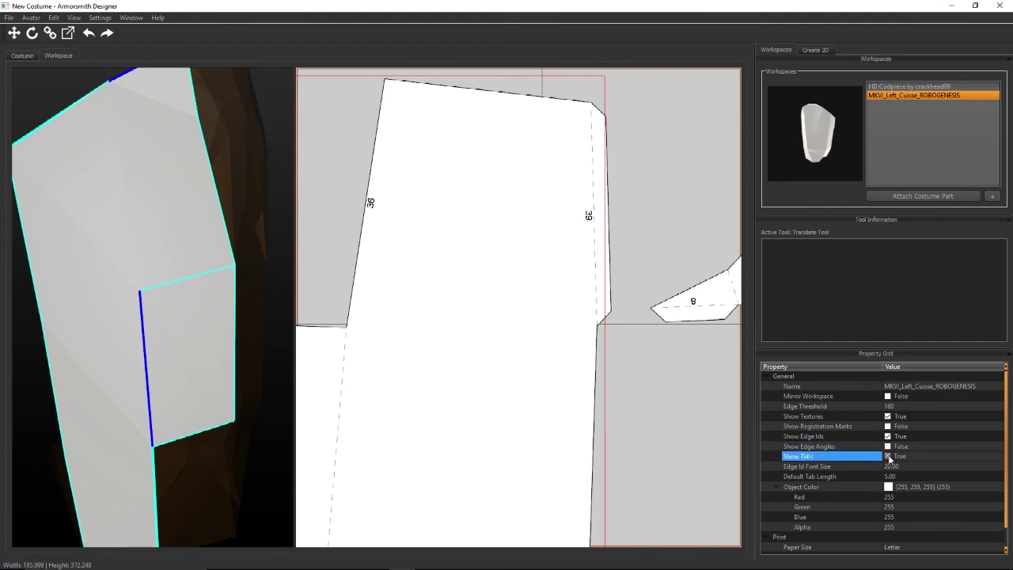
left_click(888, 457)
left_click(888, 457)
left_click(887, 457)
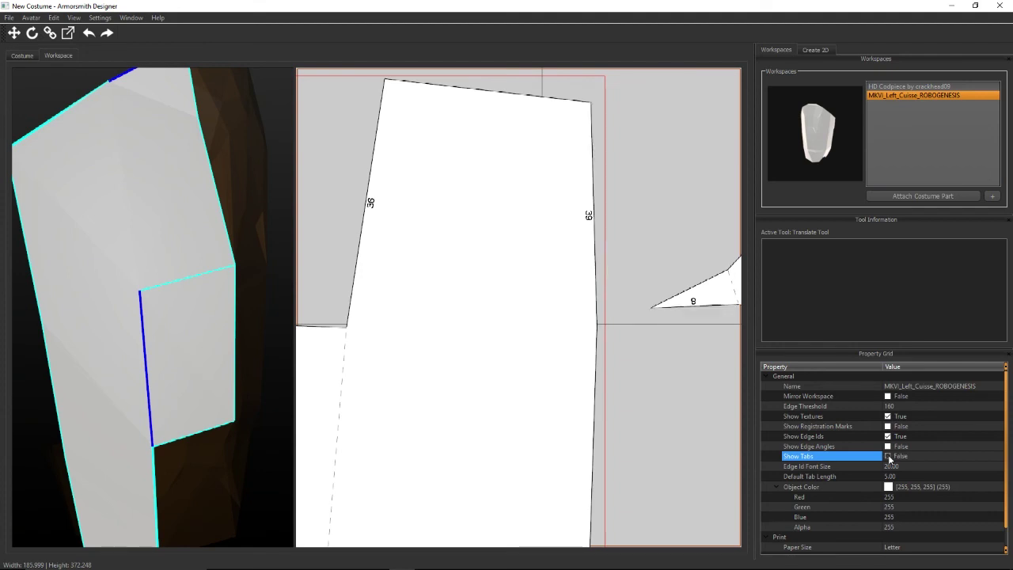
left_click(887, 457)
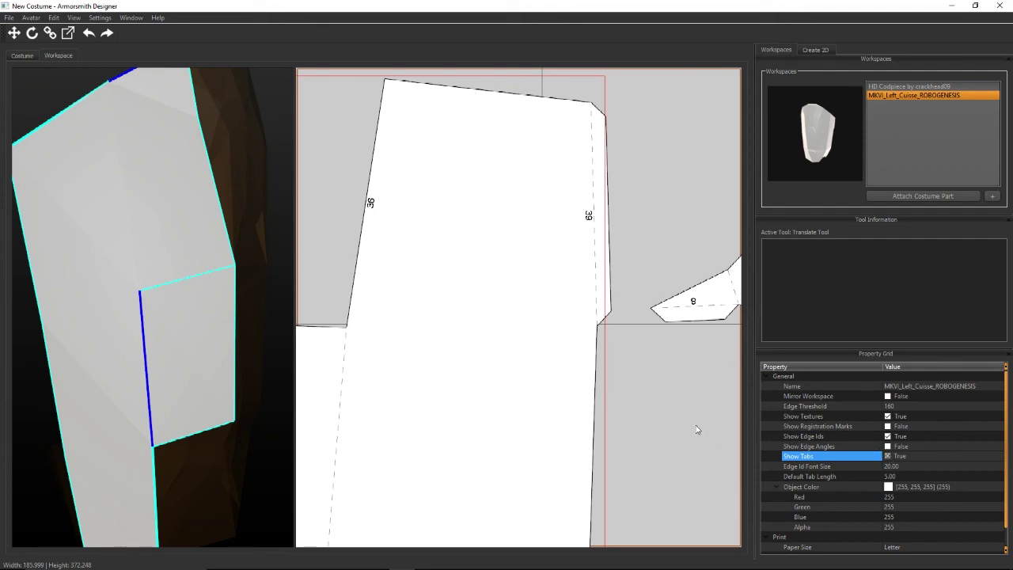
Set the cuisse workspace's default tab length to 10.
middle_click_drag(695, 425, 638, 337)
left_click(539, 270)
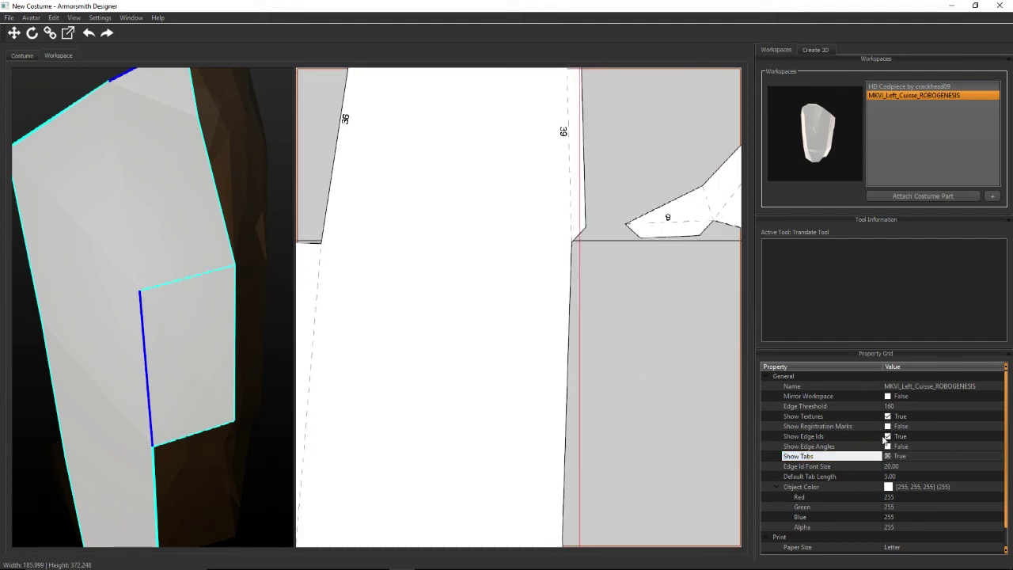
left_click(907, 477)
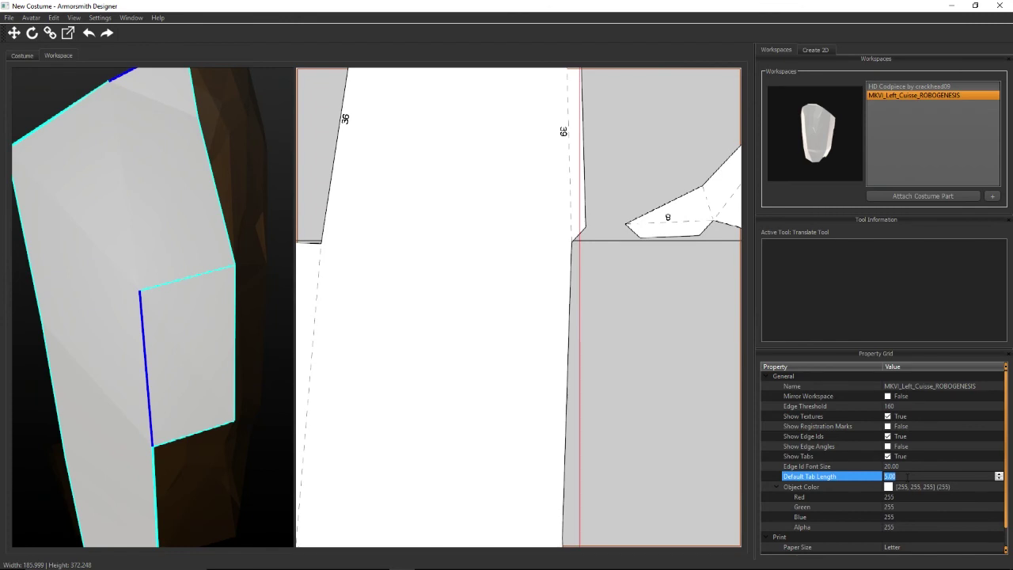
type("10")
key("Return")
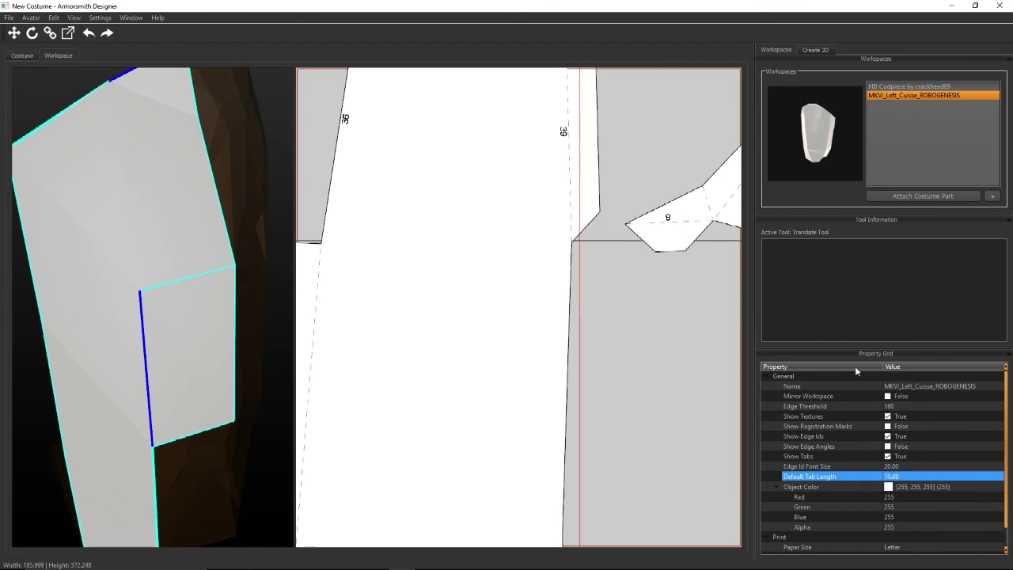
Set the cuisse's object color to red (255, 0, 0).
left_click(963, 488)
left_click(998, 488)
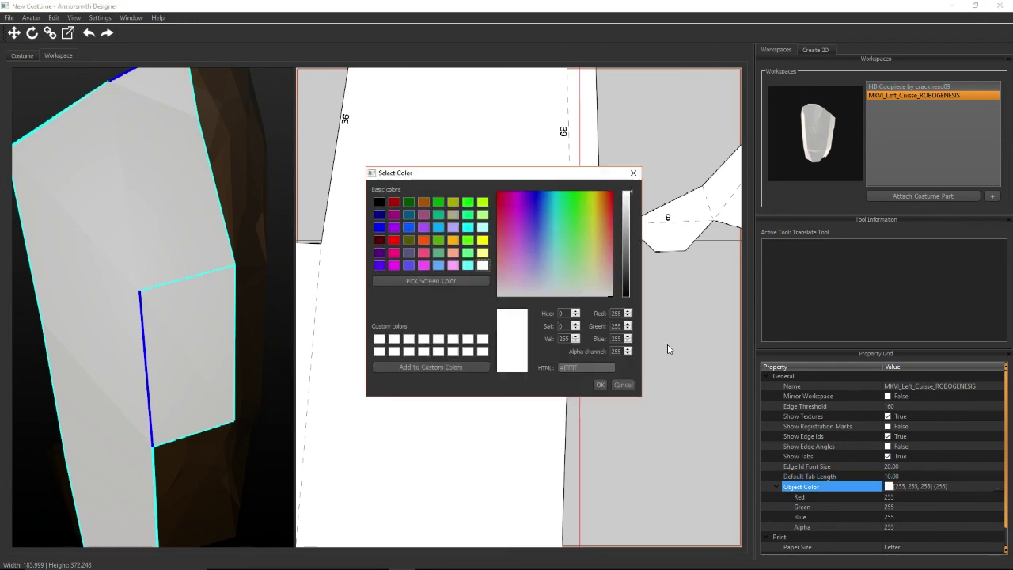
left_click(393, 242)
left_click(601, 384)
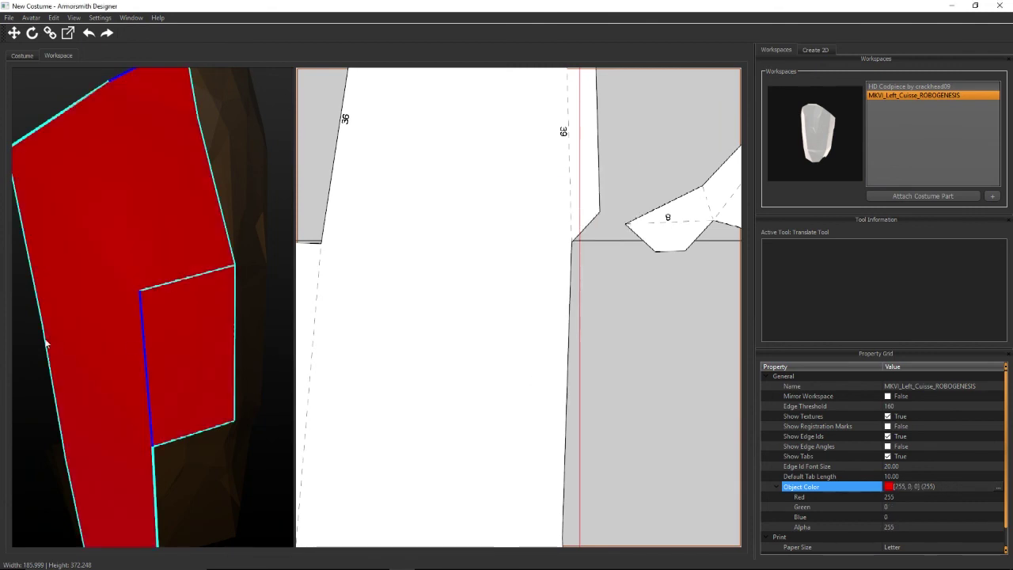
scroll(220, 286, "down", 5)
left_click_drag(1007, 517, 1009, 545)
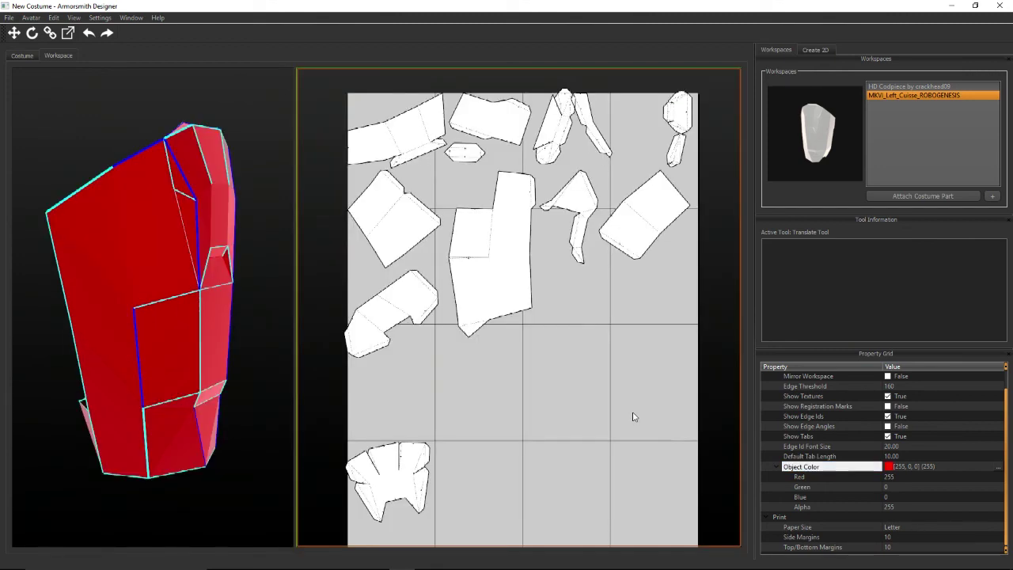
Create a new empty workspace named Chest.
left_click(992, 197)
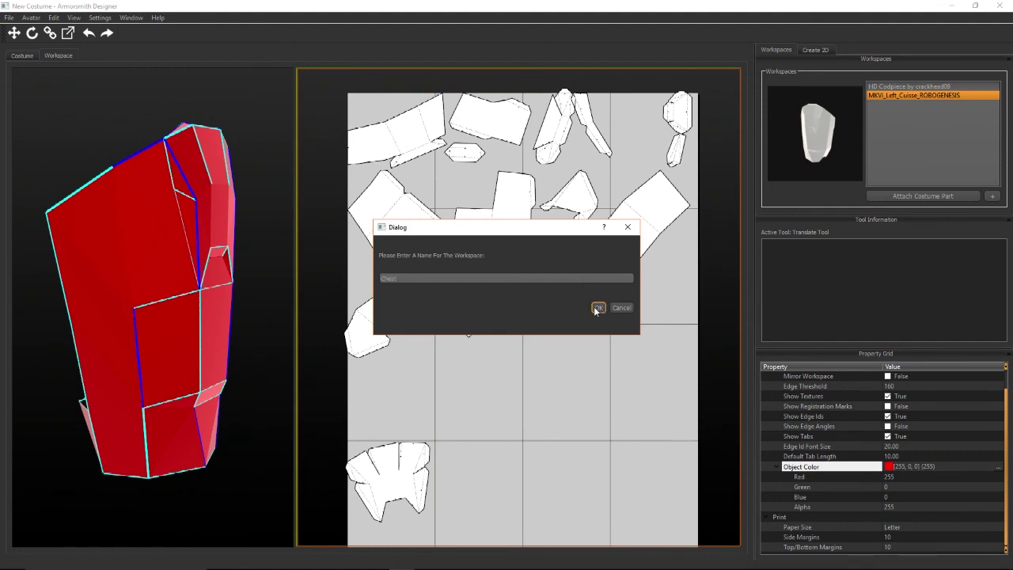
left_click(598, 307)
left_click(311, 135)
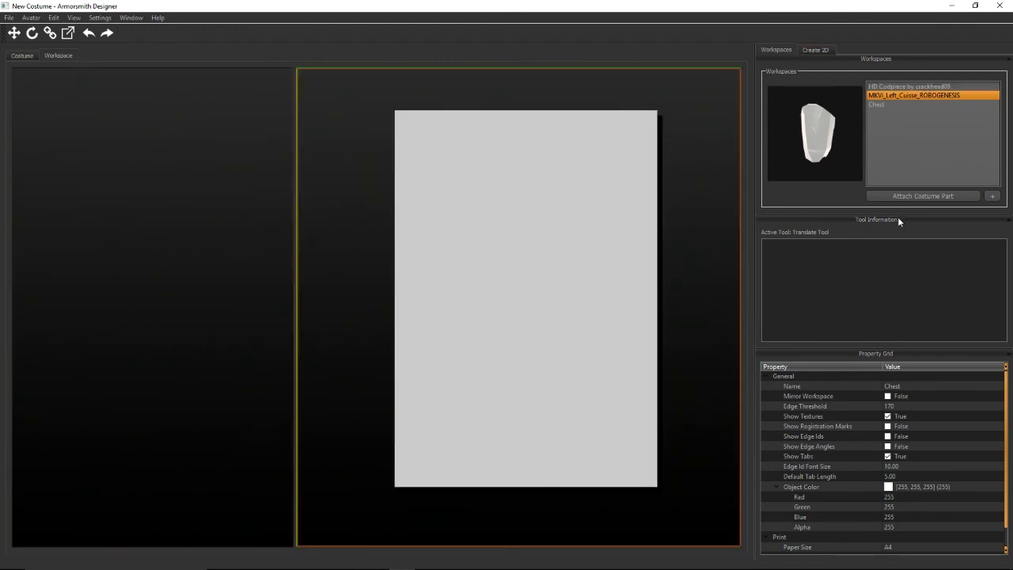
Draw a closed, irregular eight-point polygon with the Line tool on the upper half of the Chest pattern sheet.
left_click(816, 52)
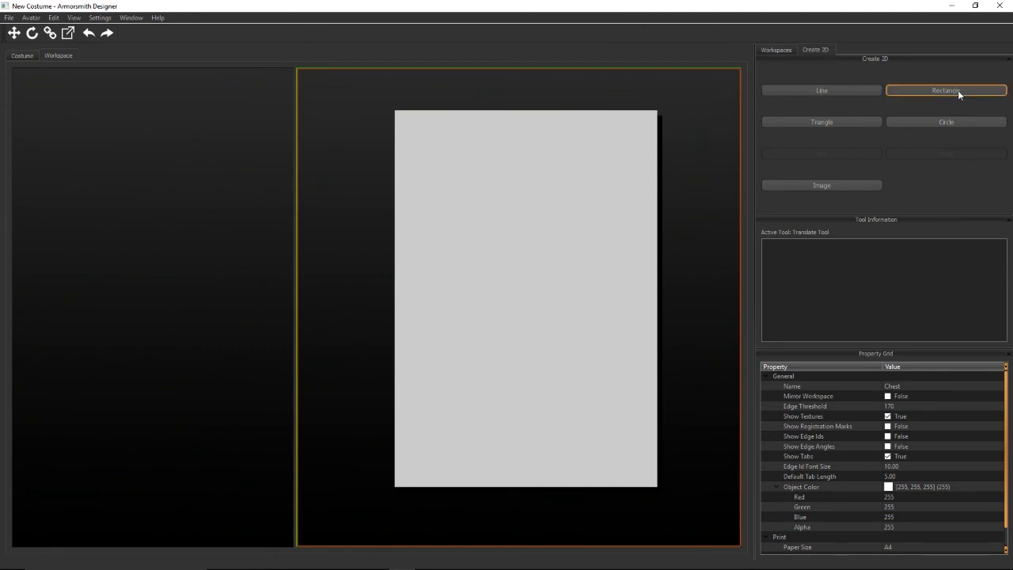
left_click(861, 89)
left_click(447, 256)
left_click(425, 199)
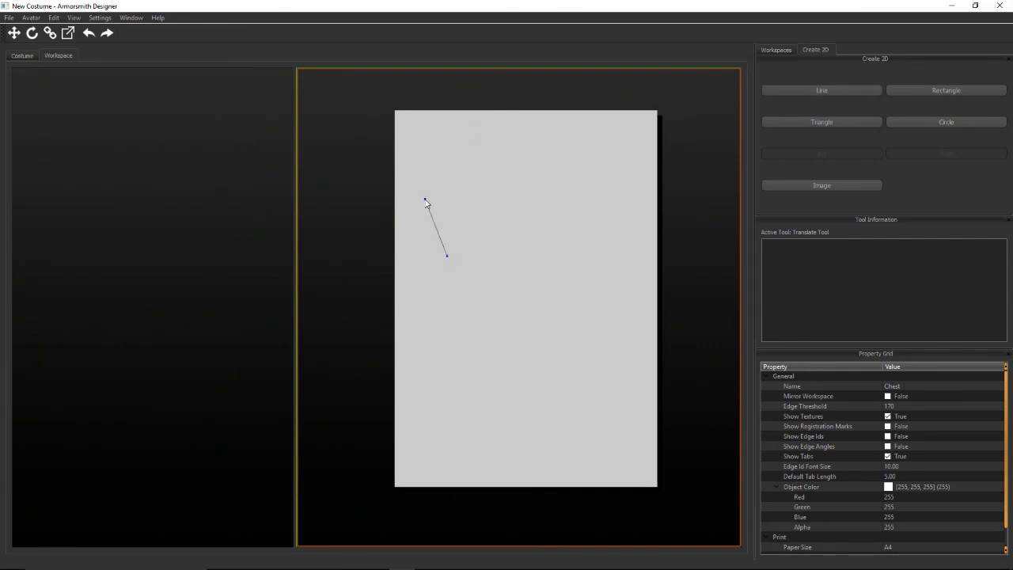
left_click(444, 161)
left_click(507, 138)
left_click(553, 183)
left_click(581, 225)
left_click(551, 267)
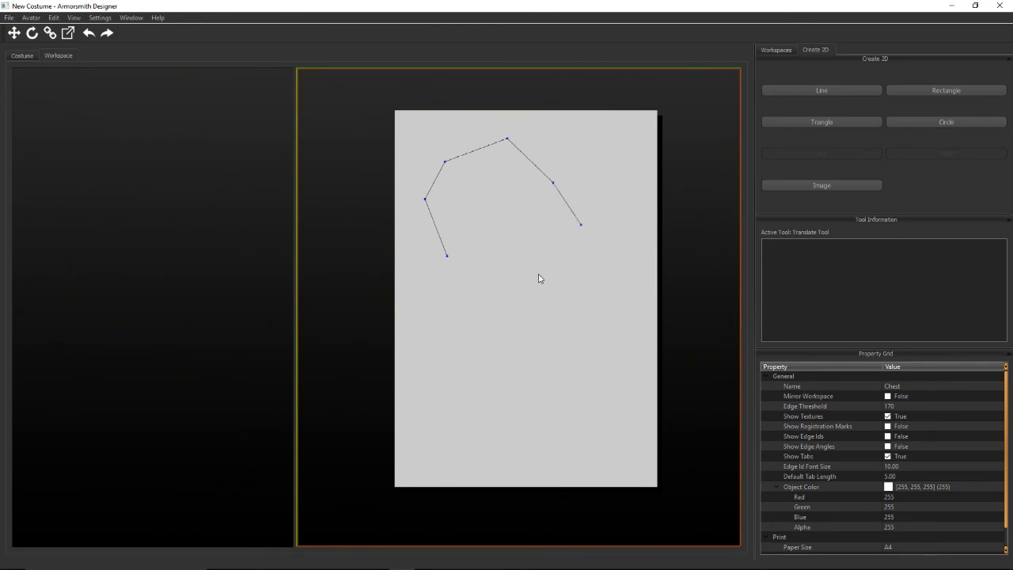
left_click(494, 262)
left_click(447, 258)
Draw a rectangle below the polygon and a triangle to the right of the rectangle.
left_click(918, 91)
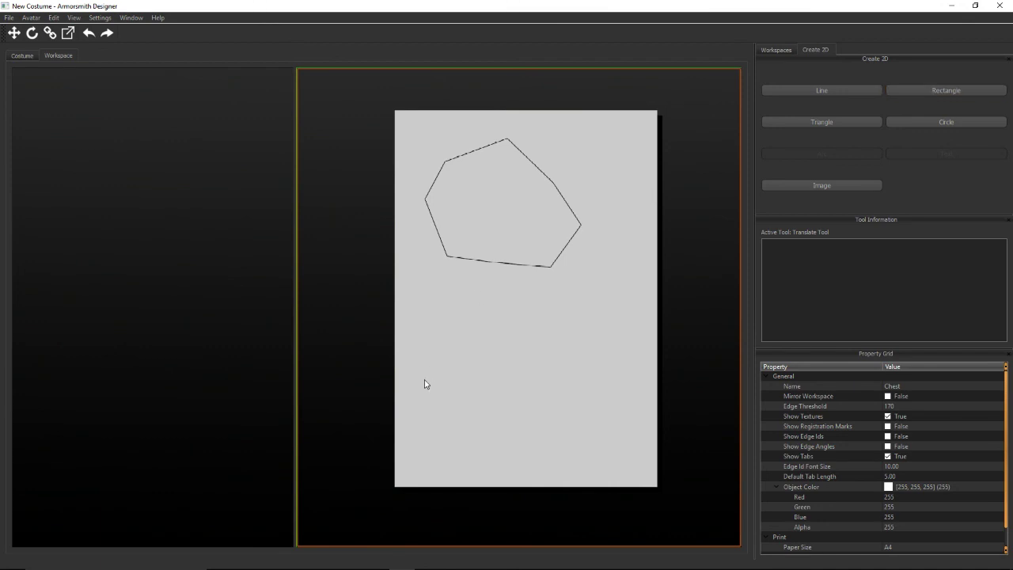
left_click_drag(437, 323, 518, 380)
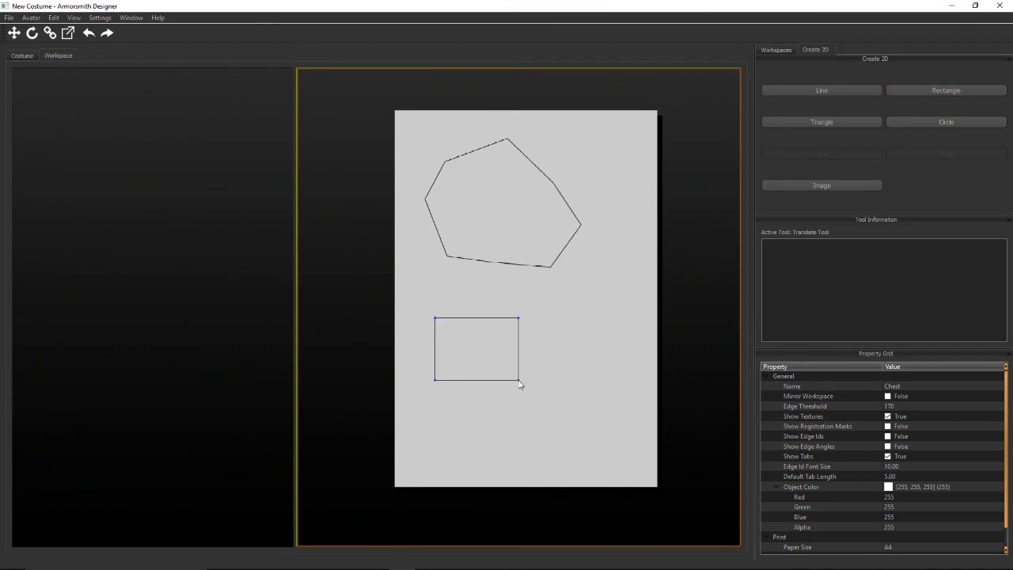
left_click(838, 122)
left_click_drag(564, 304, 597, 350)
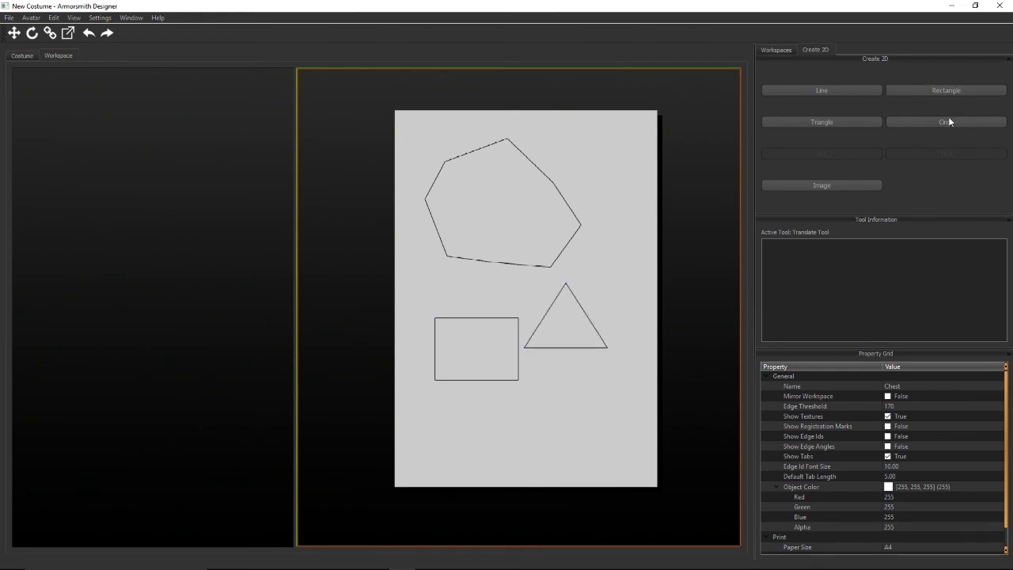
Draw a circle between the polygon and the sheet's right edge and set its radius to 25.
left_click(948, 122)
left_click_drag(623, 253, 642, 282)
left_click(640, 274)
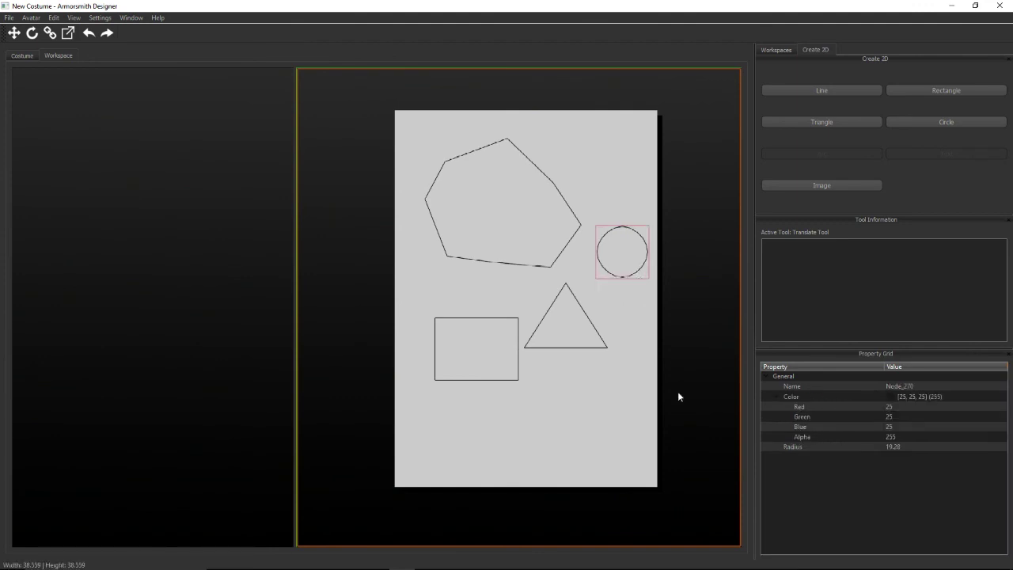
left_click(906, 448)
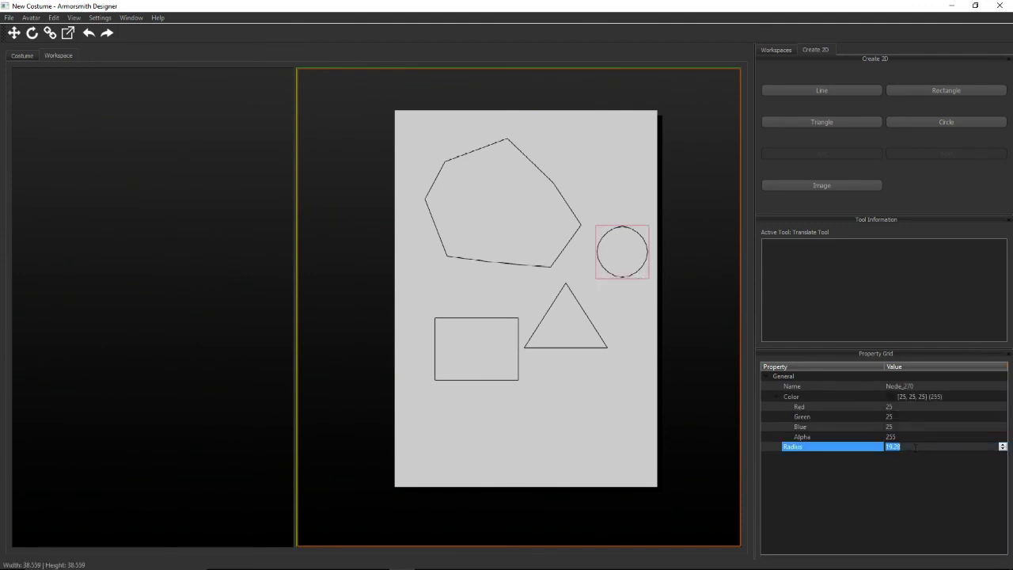
type("25")
key("Return")
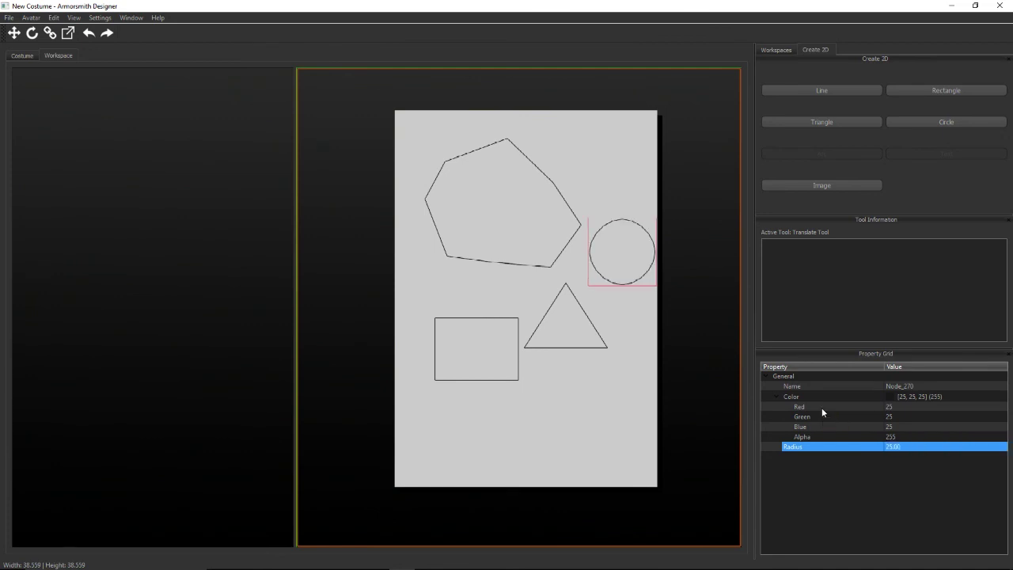
Set the size of the triangle below the circle to 20.
left_click(593, 331)
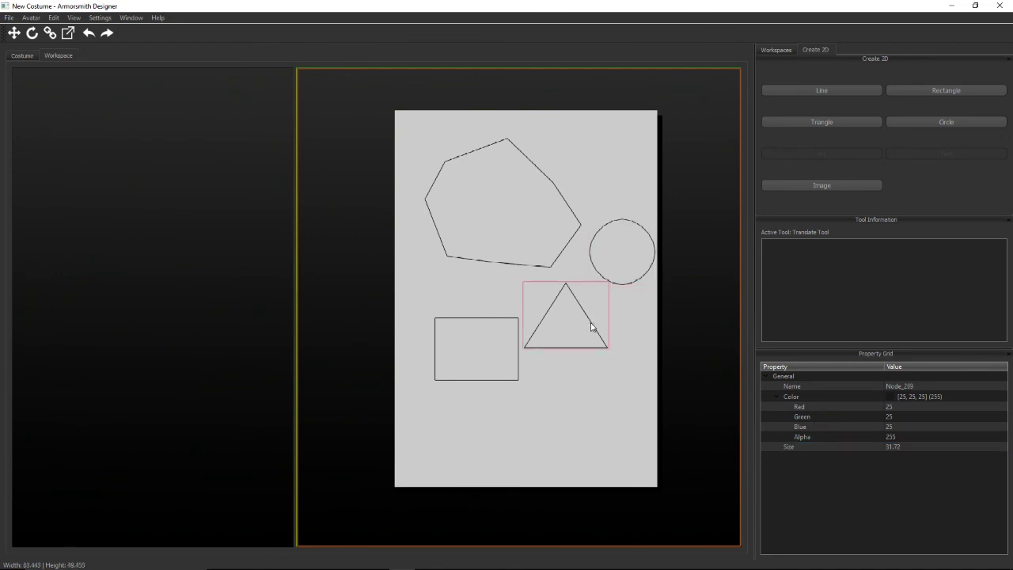
left_click(904, 449)
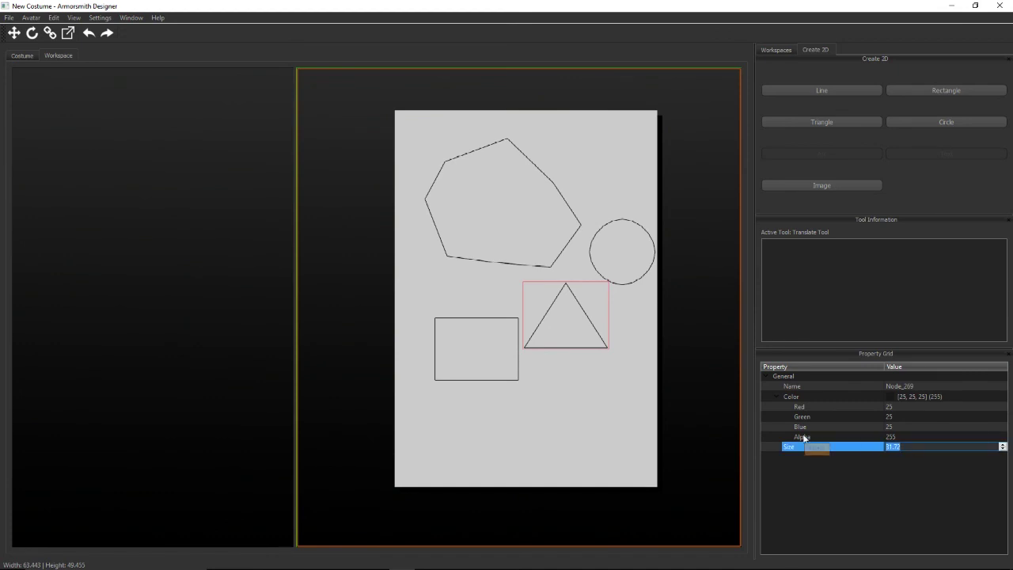
type("20")
key("Return")
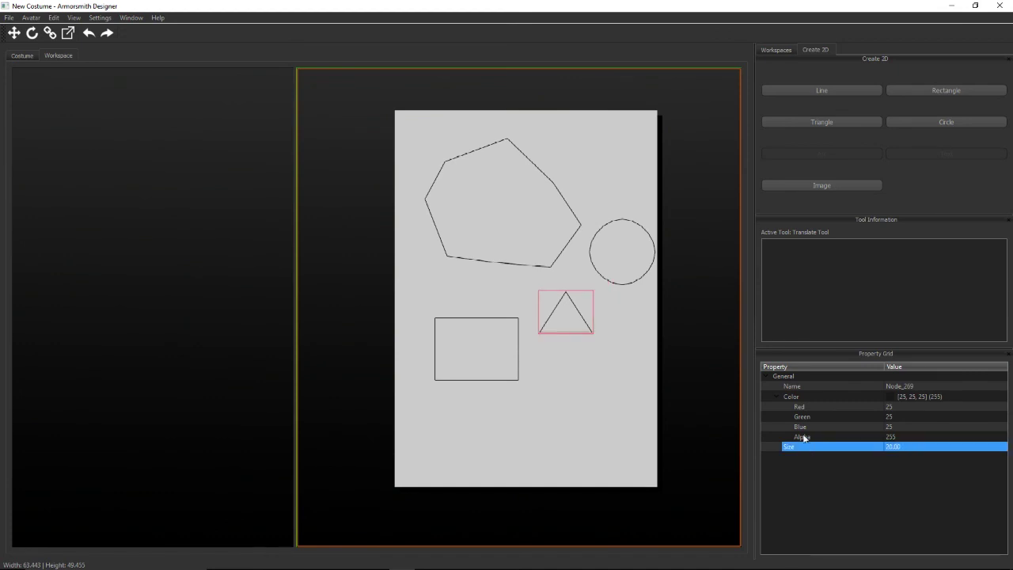
Set the rectangle's width and height to 50 each and deselect it.
left_click(519, 359)
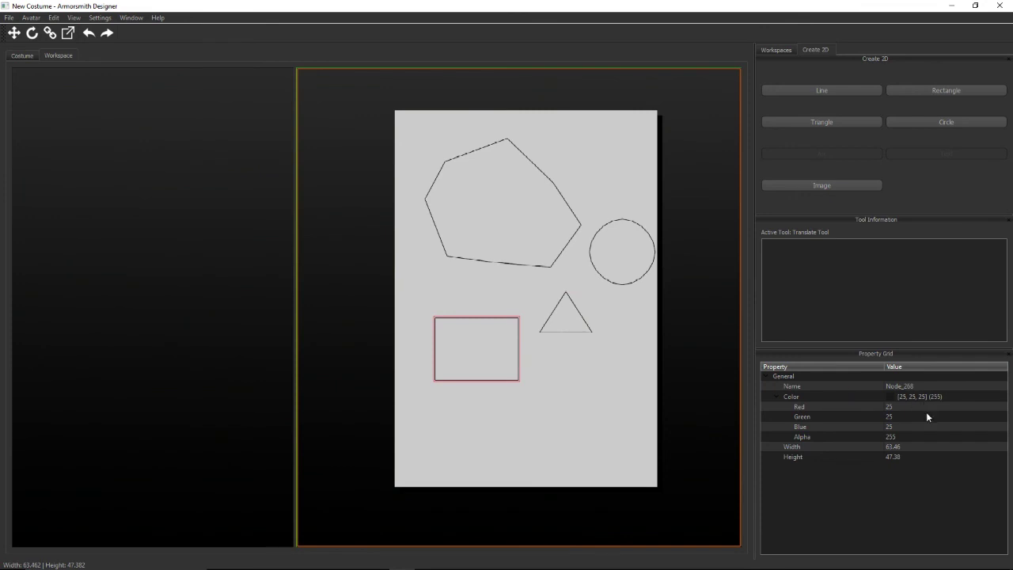
left_click(902, 447)
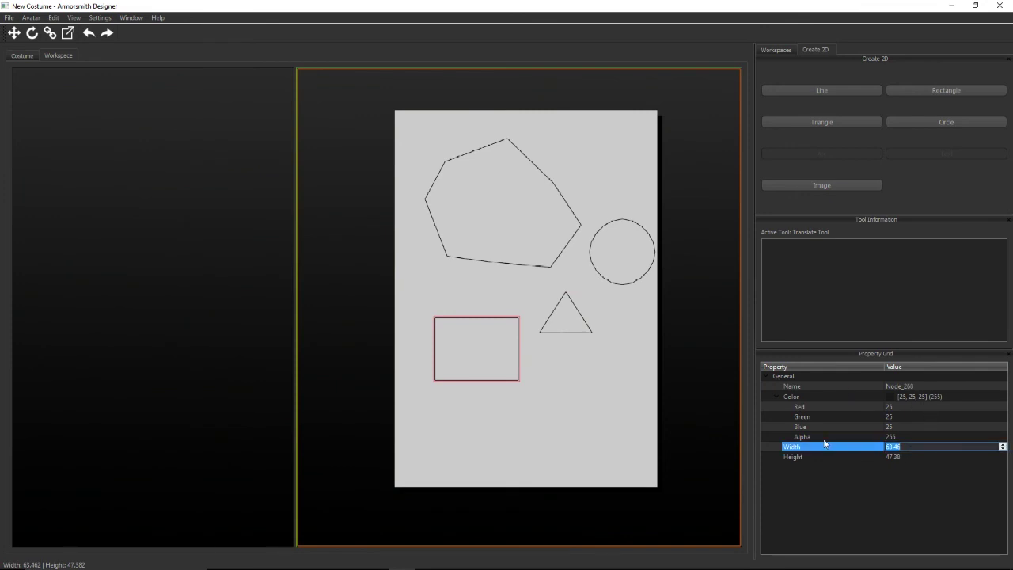
type("50")
key("Return")
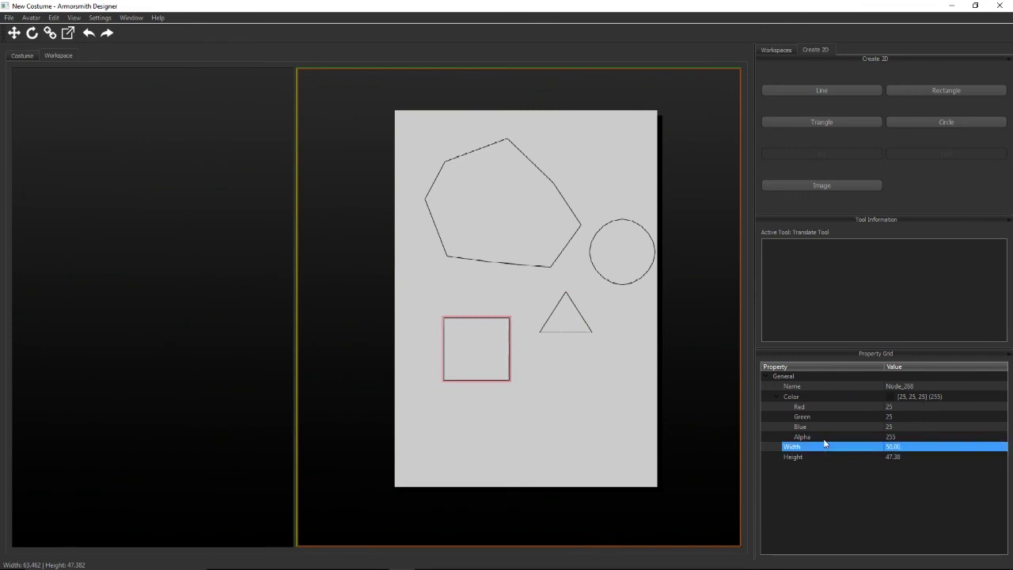
left_click(913, 457)
left_click_drag(893, 458, 845, 461)
type("50")
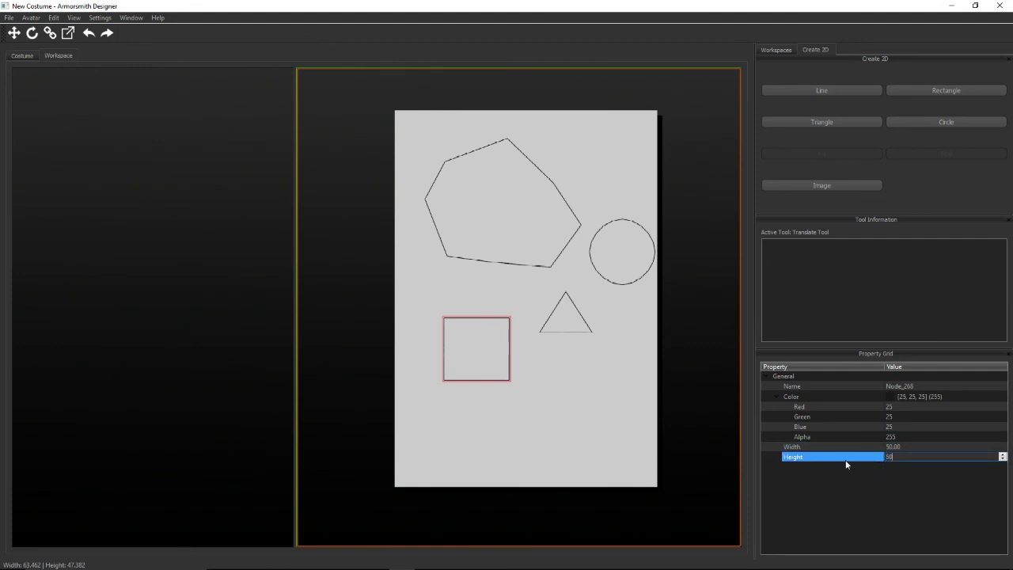
key("Return")
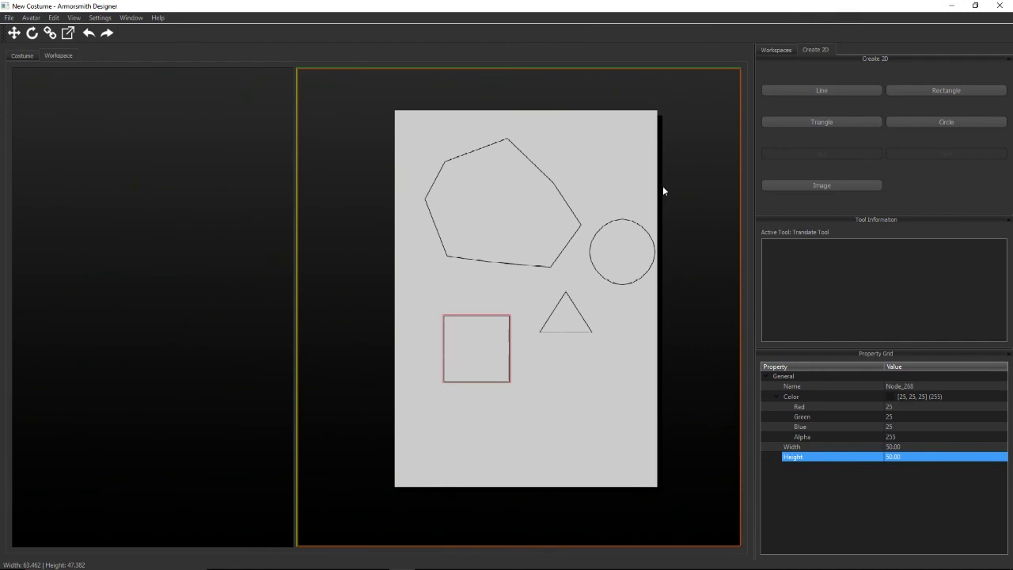
left_click(689, 200)
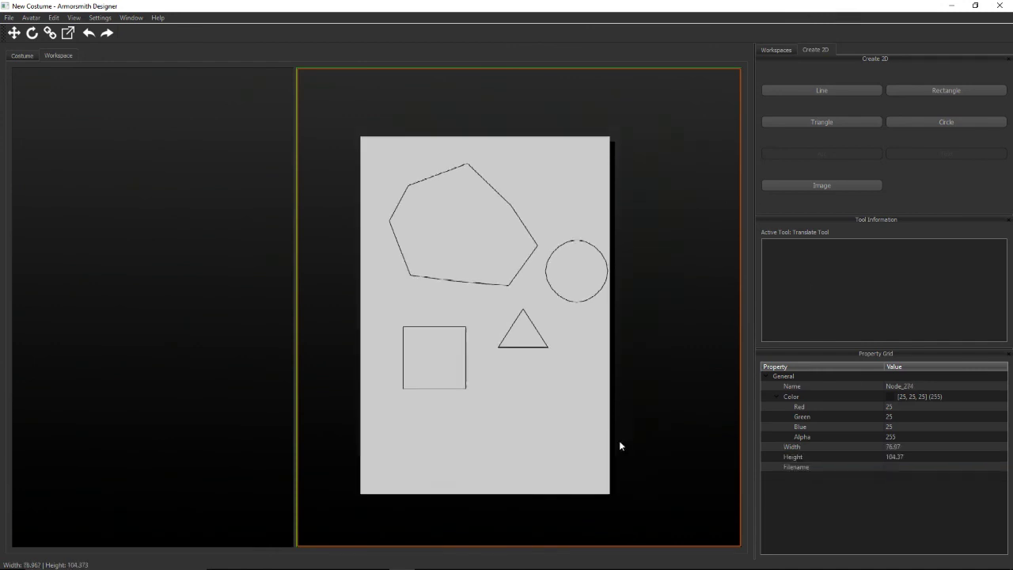
Load the Batman photo and place it below the triangle, about 81 wide and 106 high.
left_click(821, 184)
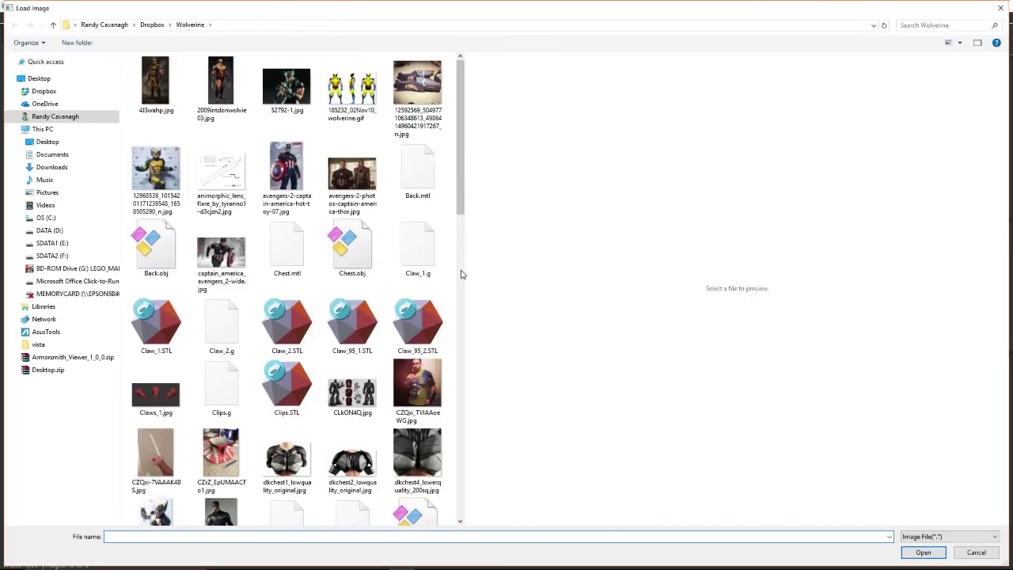
left_click(463, 271)
scroll(463, 271, "down", 2)
double_click(287, 360)
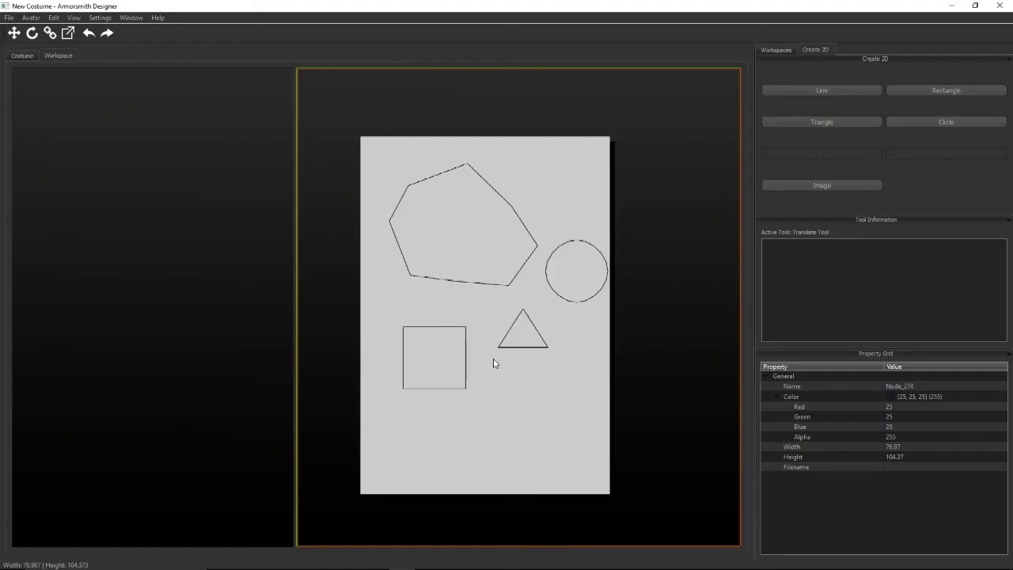
left_click_drag(491, 357, 591, 489)
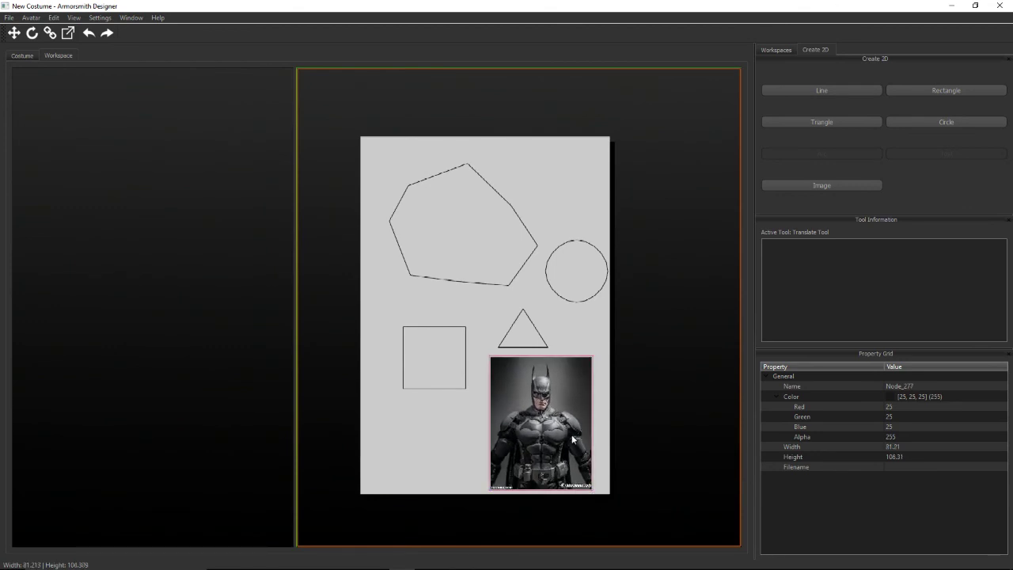
Select the irregular polygon on the upper half of the Chest sheet.
scroll(566, 490, "up", 3)
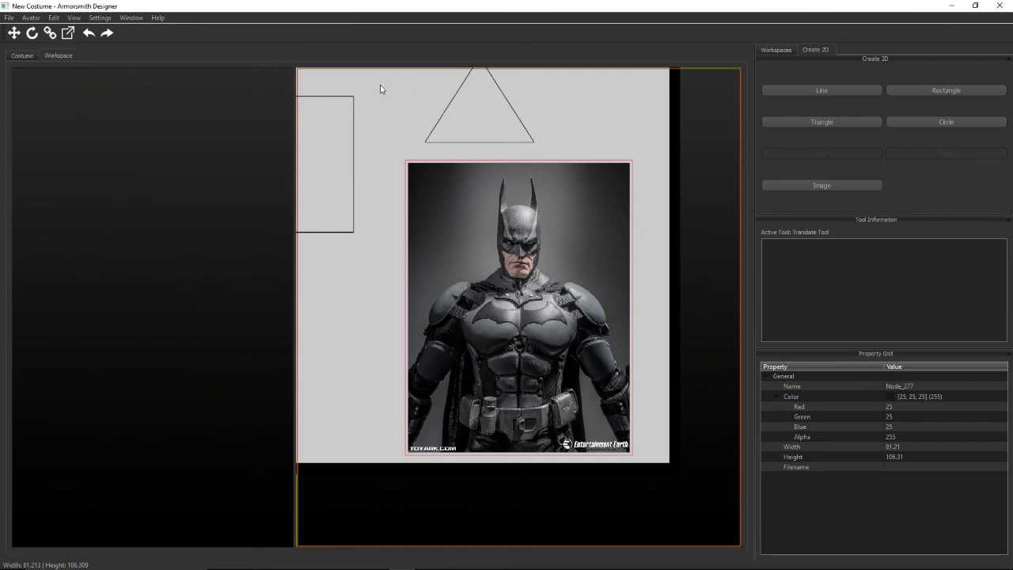
middle_click_drag(380, 89, 553, 388)
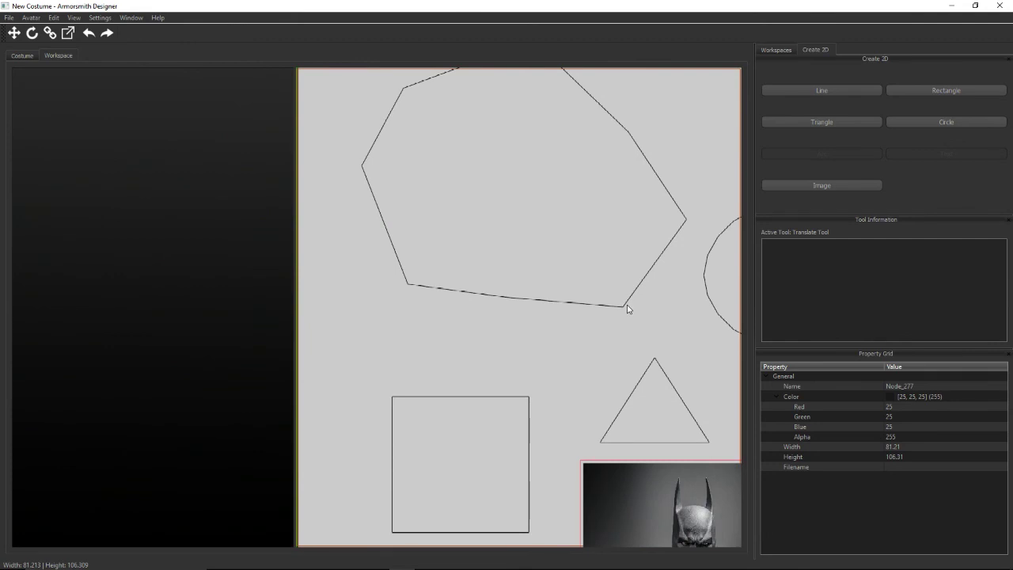
left_click(626, 307)
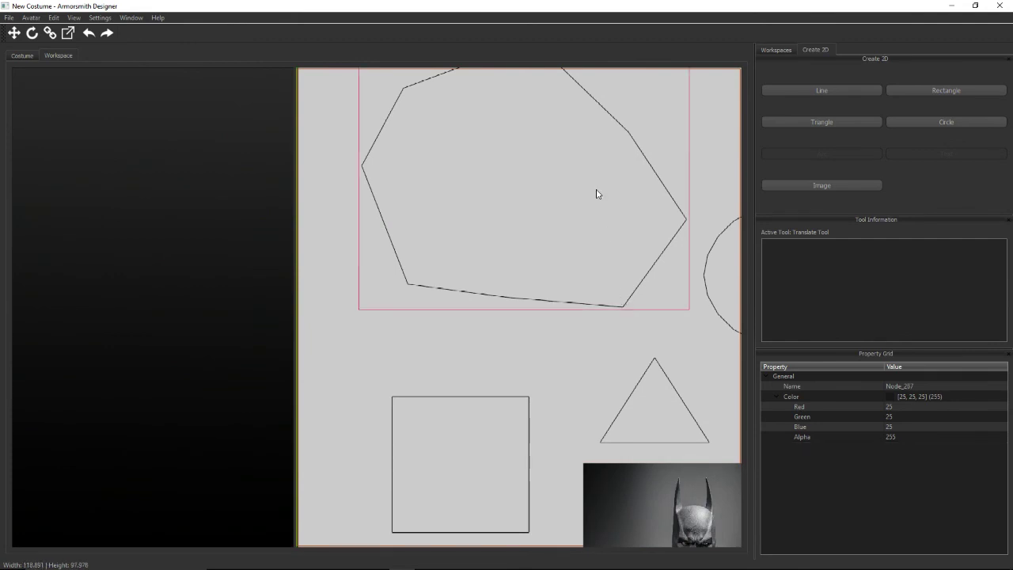
scroll(577, 255, "down", 4)
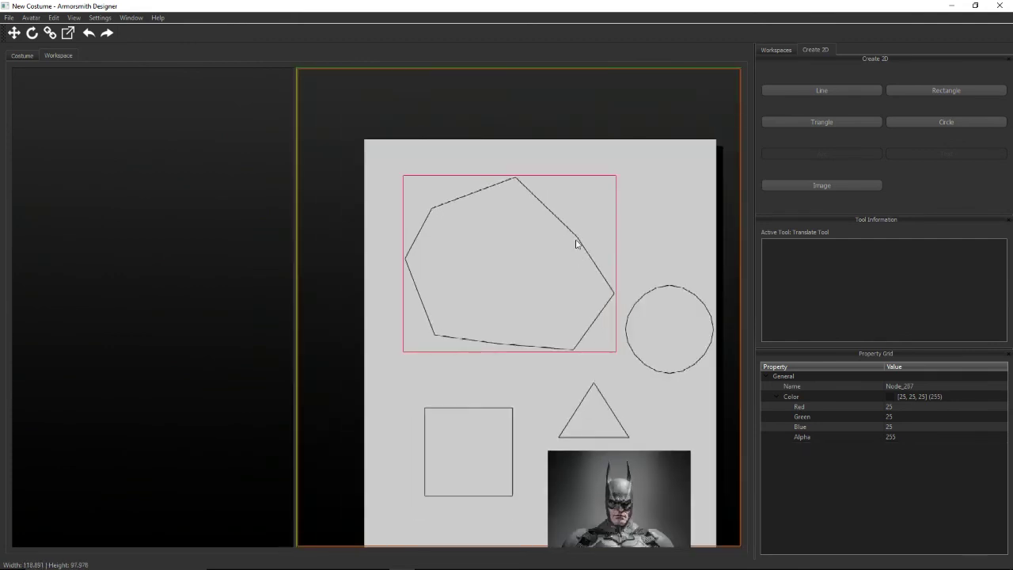